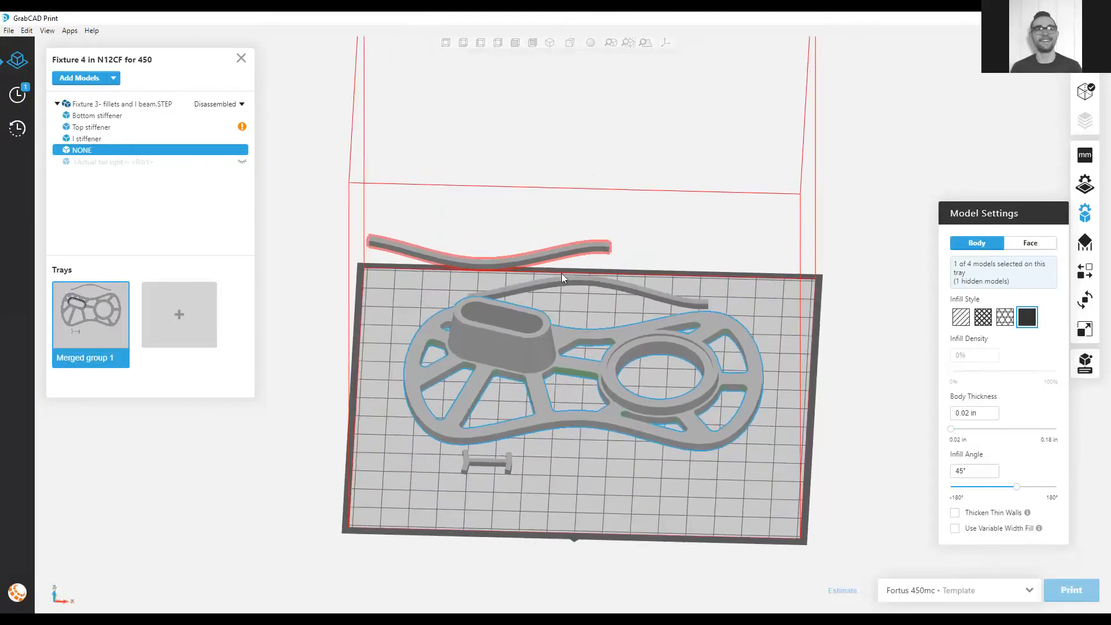
- Set the Fixture 3- fillets and I beam.STEP assembly to Assembled
{"action": "left_click", "coordinate": [587, 280]}
{"action": "left_click", "coordinate": [209, 104]}
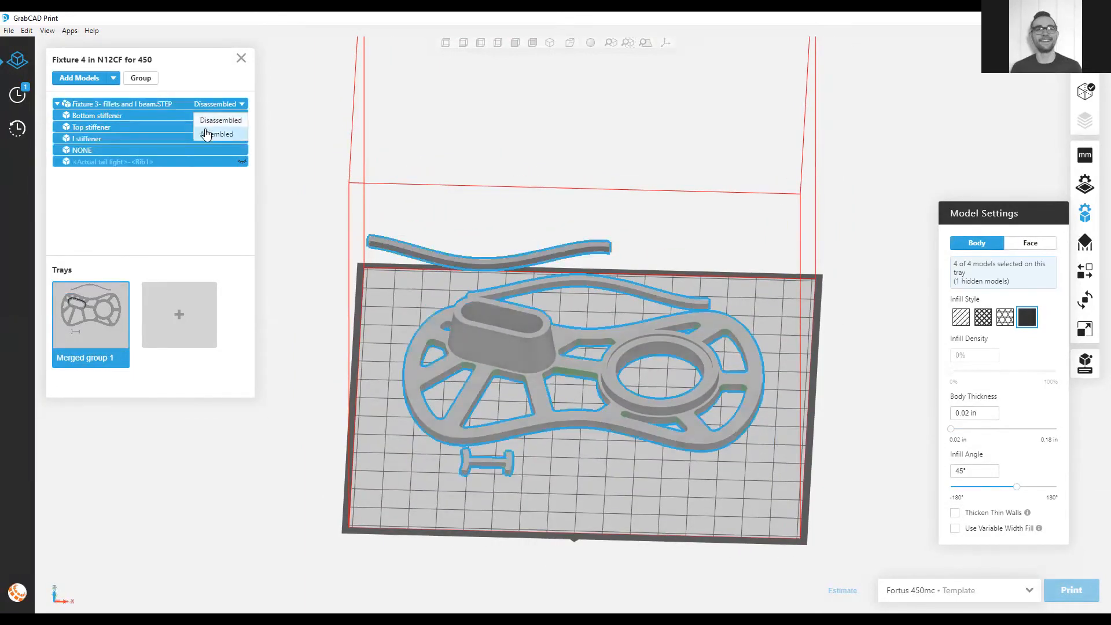
{"action": "left_click", "coordinate": [218, 133]}
{"action": "left_click", "coordinate": [574, 251]}
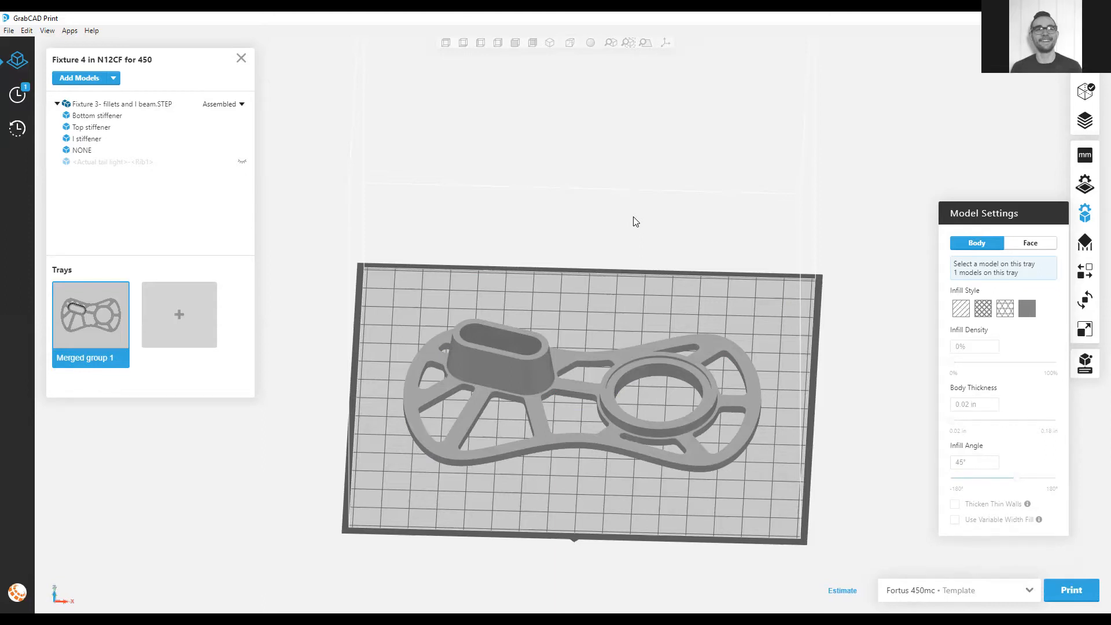
- Group all the bodies of the Fixture 3- fillets and I beam.STEP assembly
{"action": "left_click", "coordinate": [132, 103]}
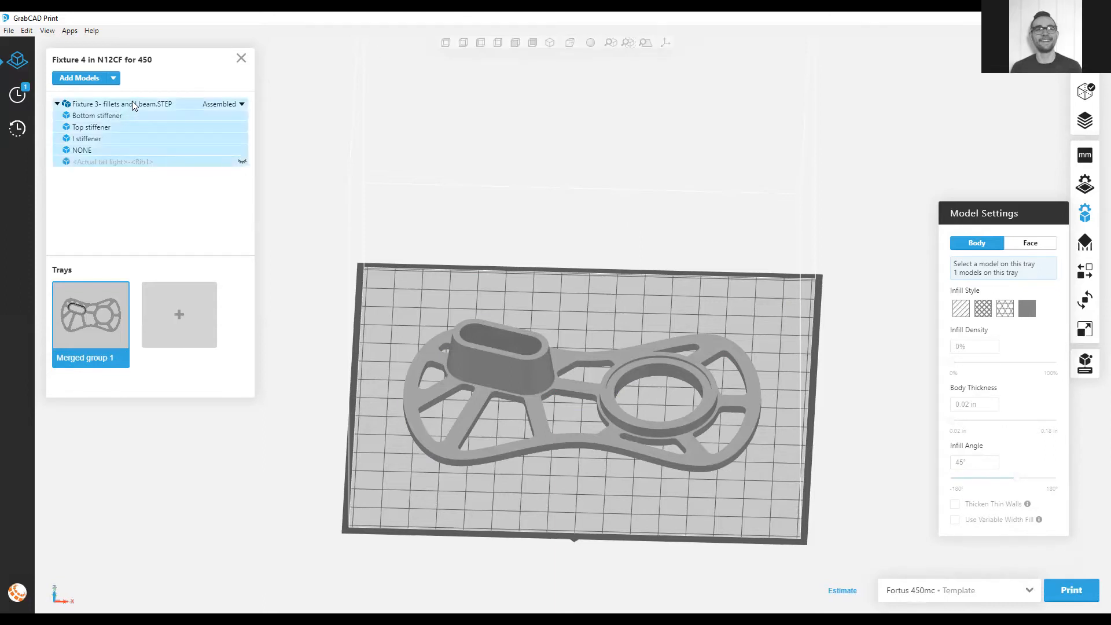
{"action": "right_click", "coordinate": [132, 104]}
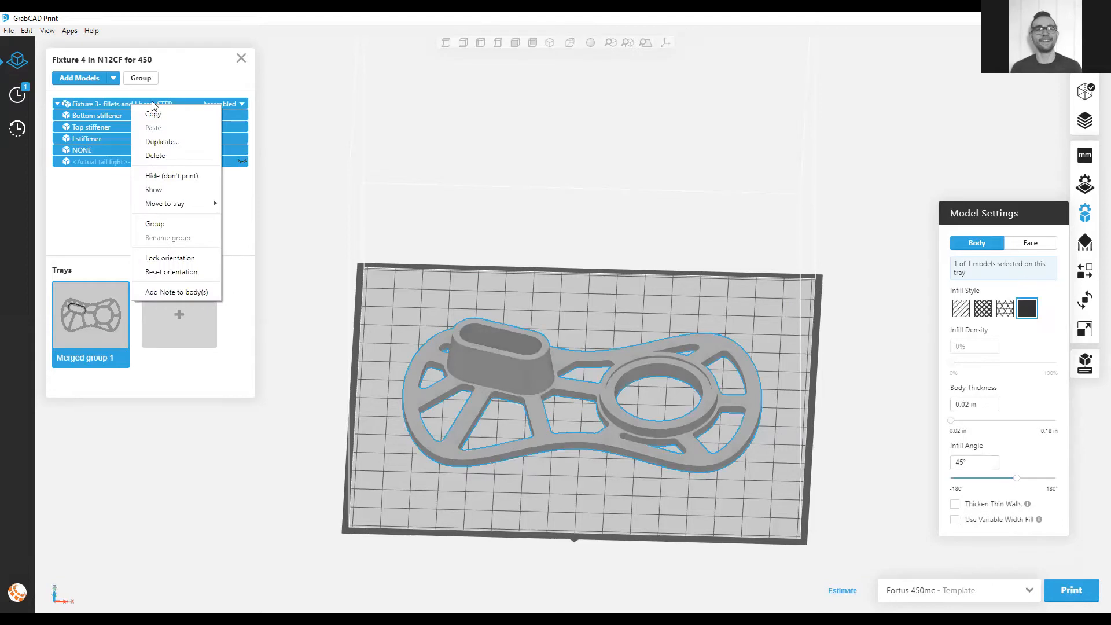
{"action": "left_click", "coordinate": [166, 225]}
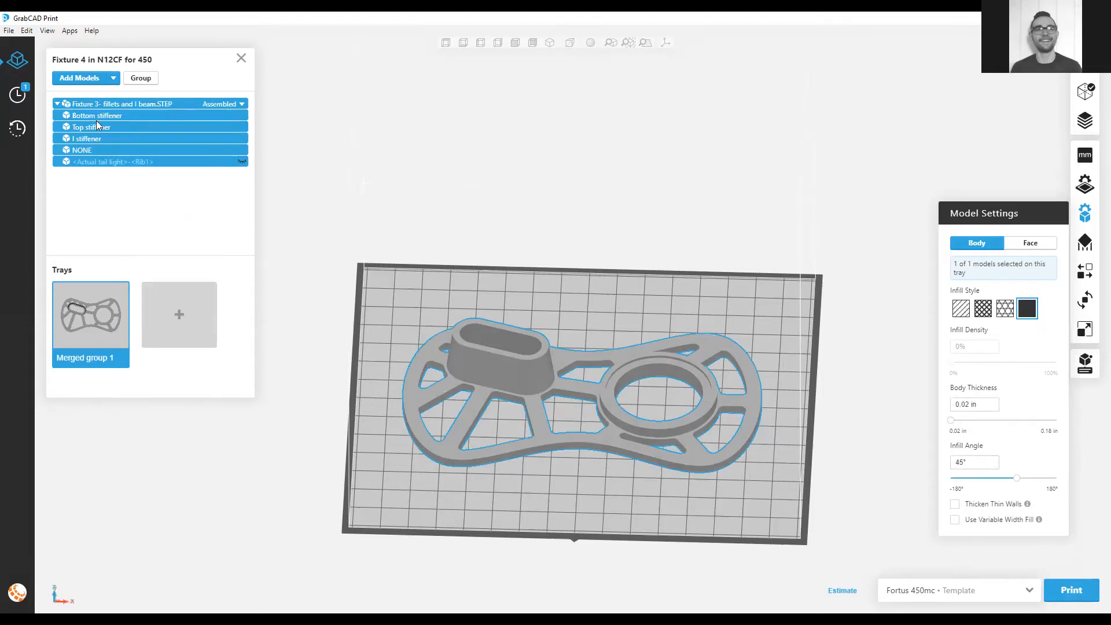
{"action": "right_click", "coordinate": [117, 114]}
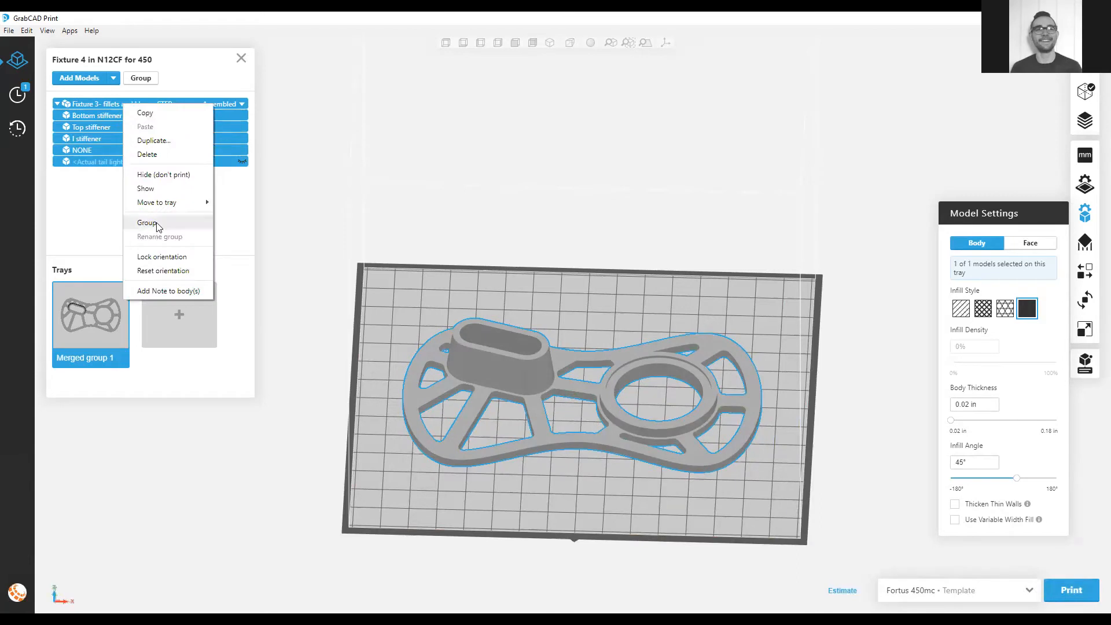
{"action": "left_click", "coordinate": [209, 225]}
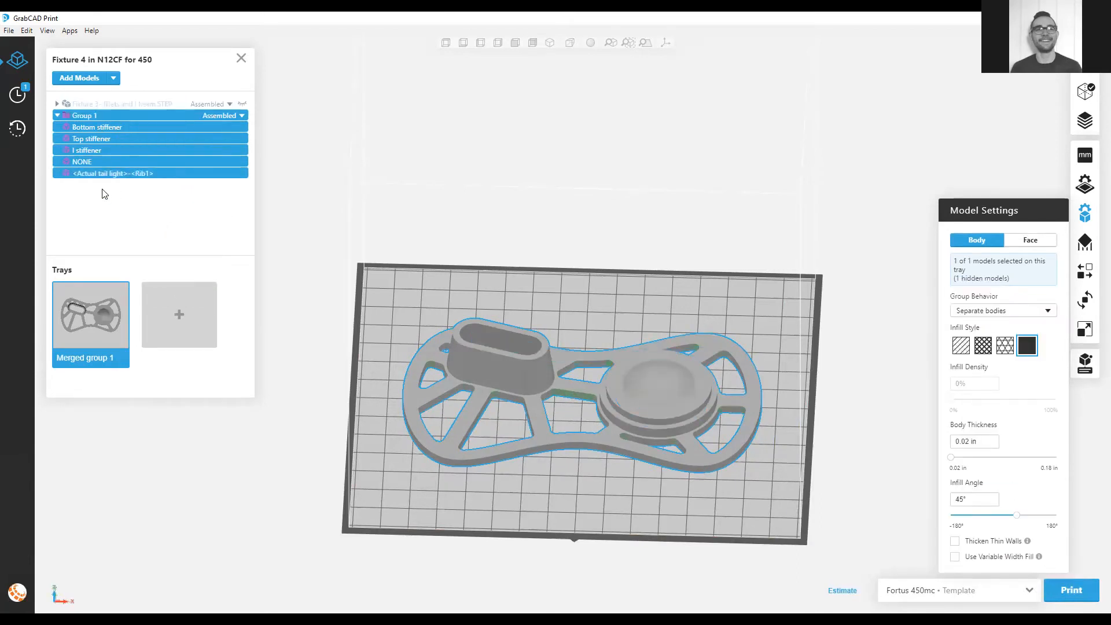
- Hide the actual tail light body in Group 1 so that it is not printed
{"action": "left_click", "coordinate": [137, 174]}
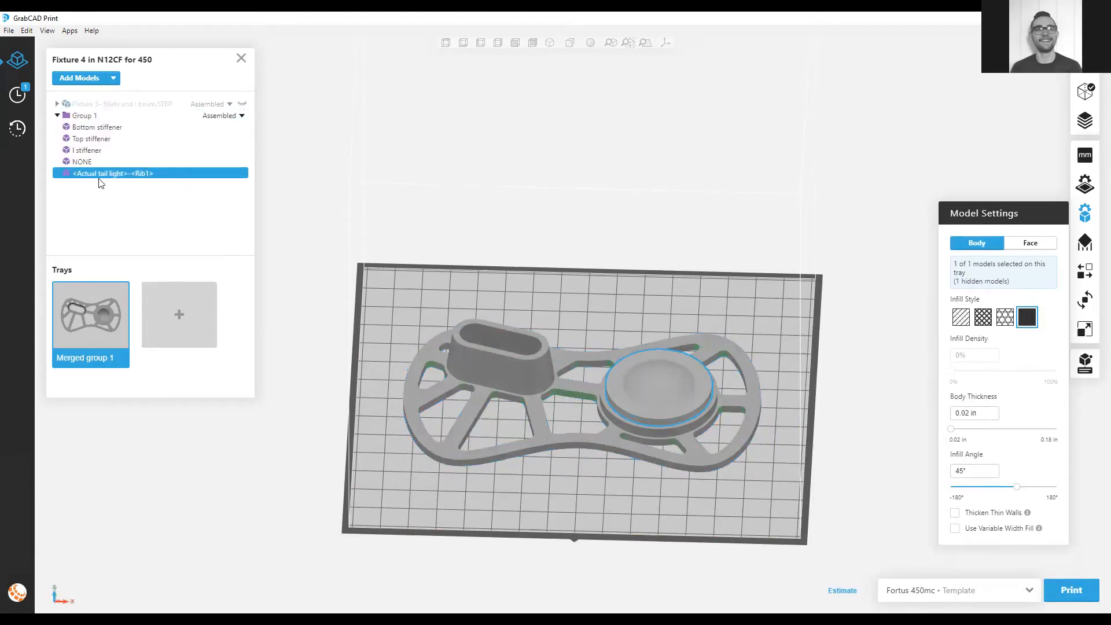
{"action": "right_click", "coordinate": [107, 169]}
{"action": "left_click", "coordinate": [136, 226]}
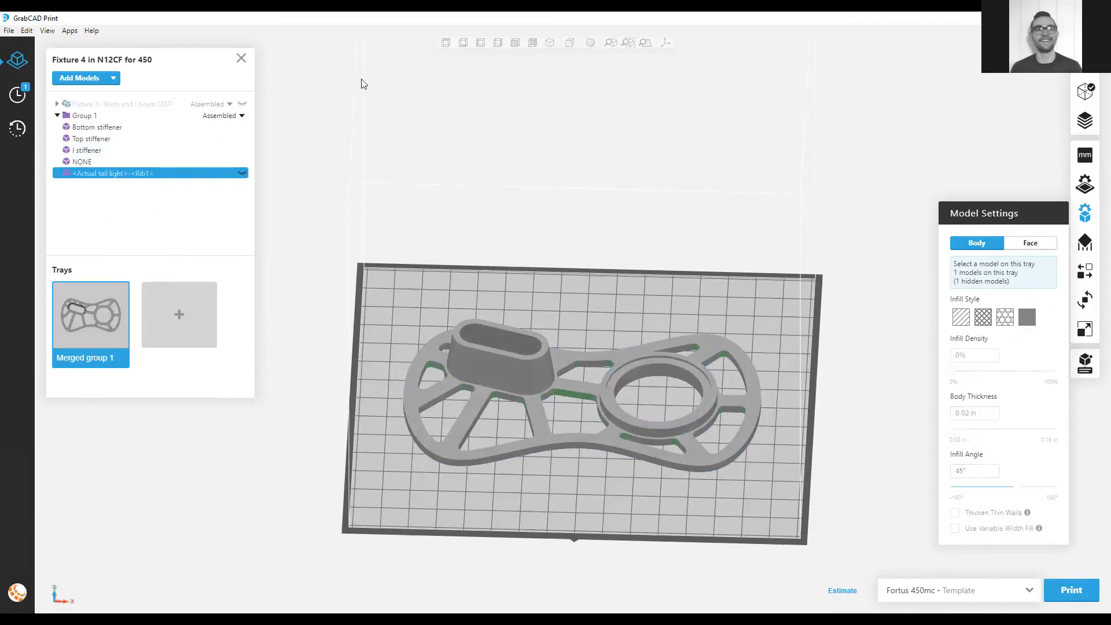
- Set Group 1 to Disassembled so its bodies lie separately on the tray
{"action": "left_click", "coordinate": [147, 102]}
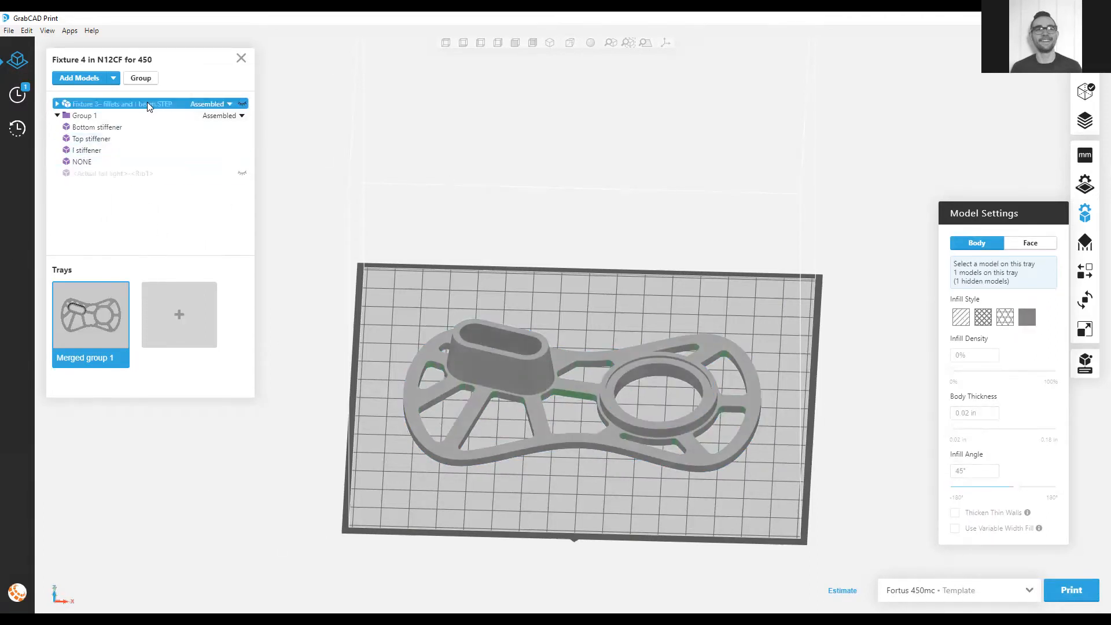
{"action": "left_click", "coordinate": [129, 122]}
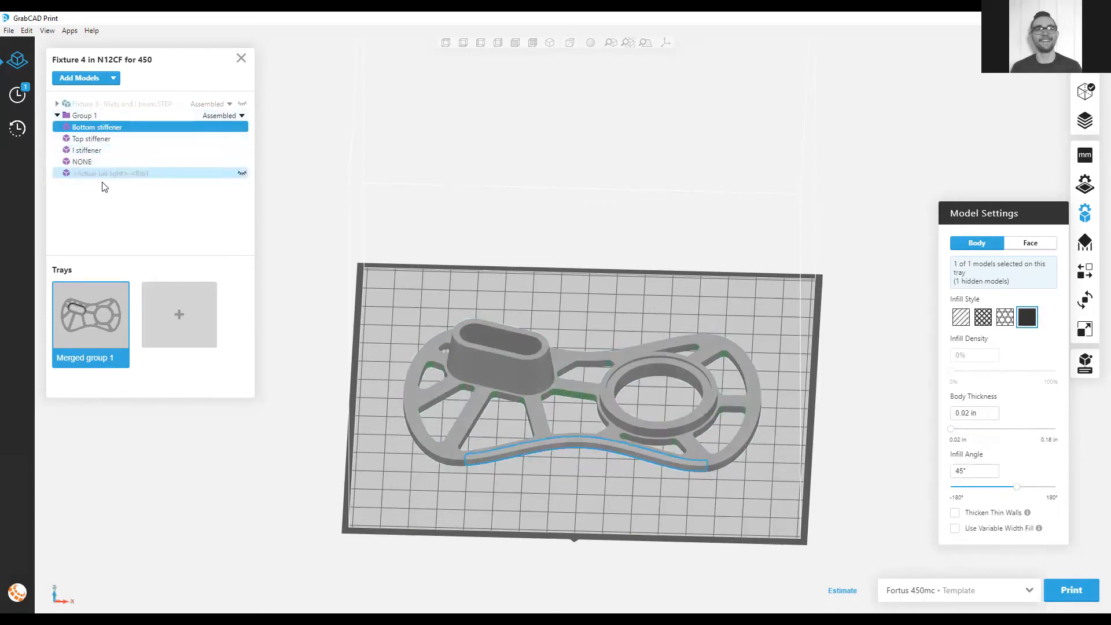
{"action": "left_click", "coordinate": [237, 118]}
{"action": "left_click", "coordinate": [220, 145]}
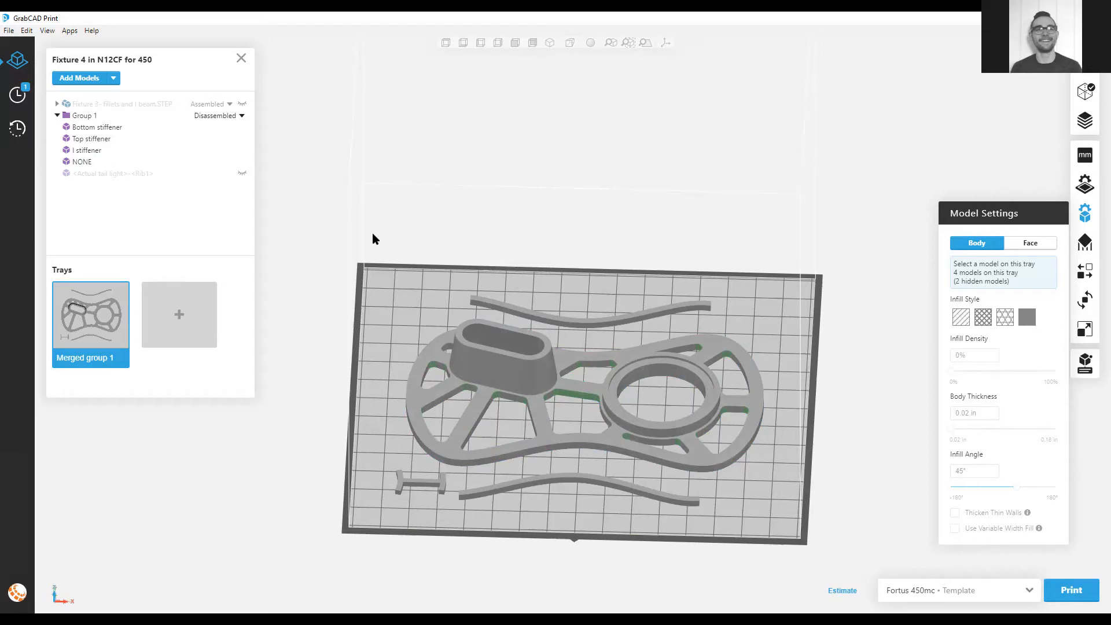
- Show the tray in an isometric view and shrink the project panel to clear the view of the parts
{"action": "left_click", "coordinate": [562, 313]}
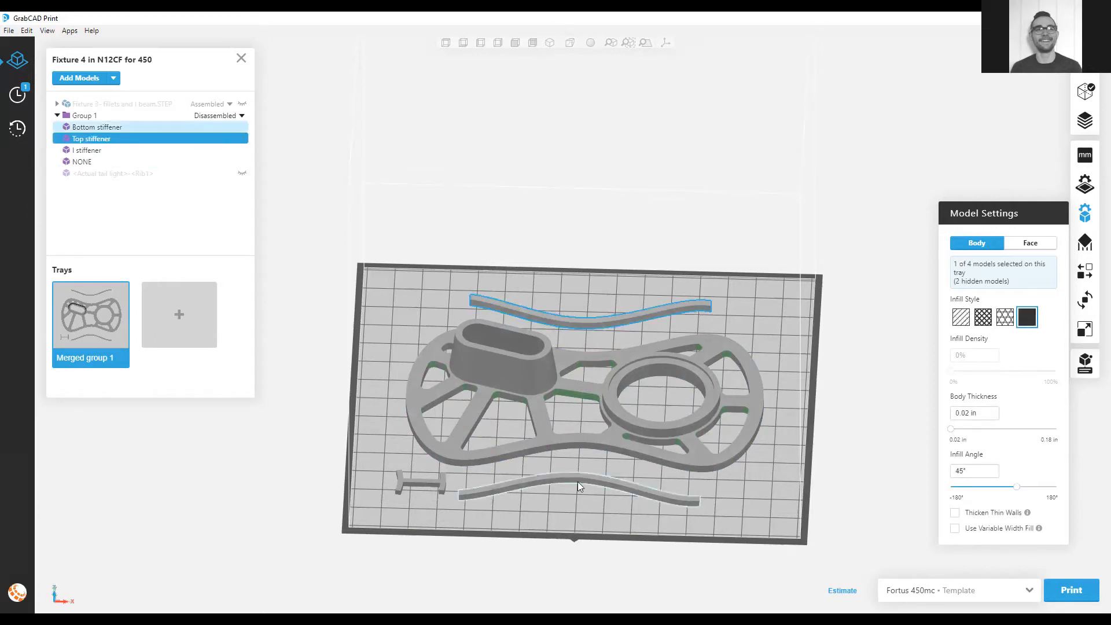
{"action": "key", "text": "ctrl+7"}
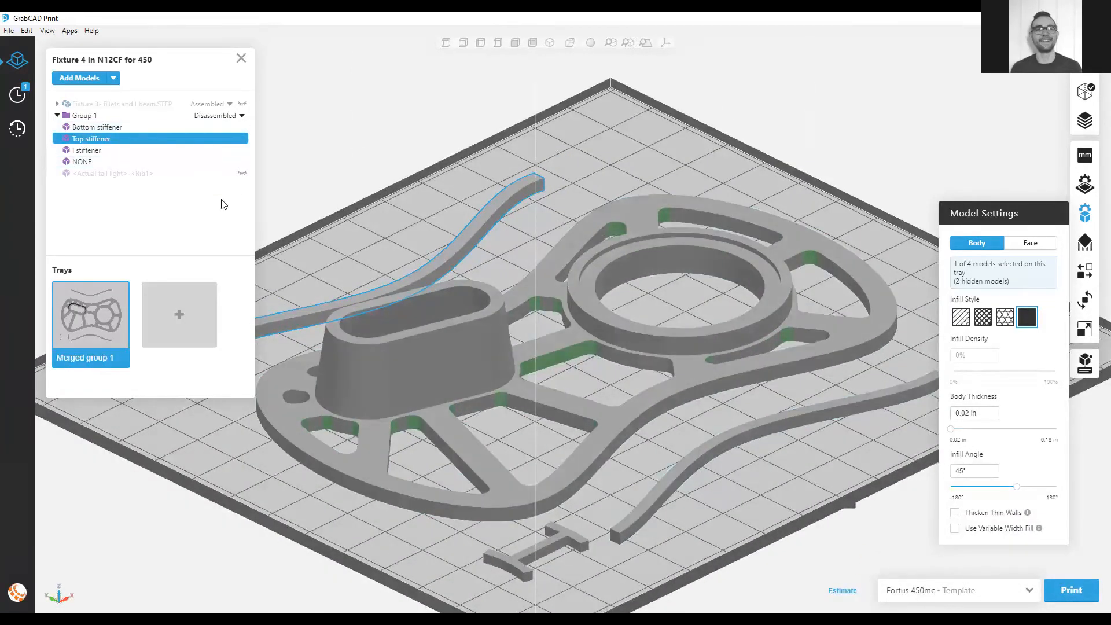
{"action": "left_click_drag", "start_coordinate": [249, 222], "coordinate": [193, 226]}
{"action": "left_click_drag", "start_coordinate": [153, 397], "coordinate": [176, 297]}
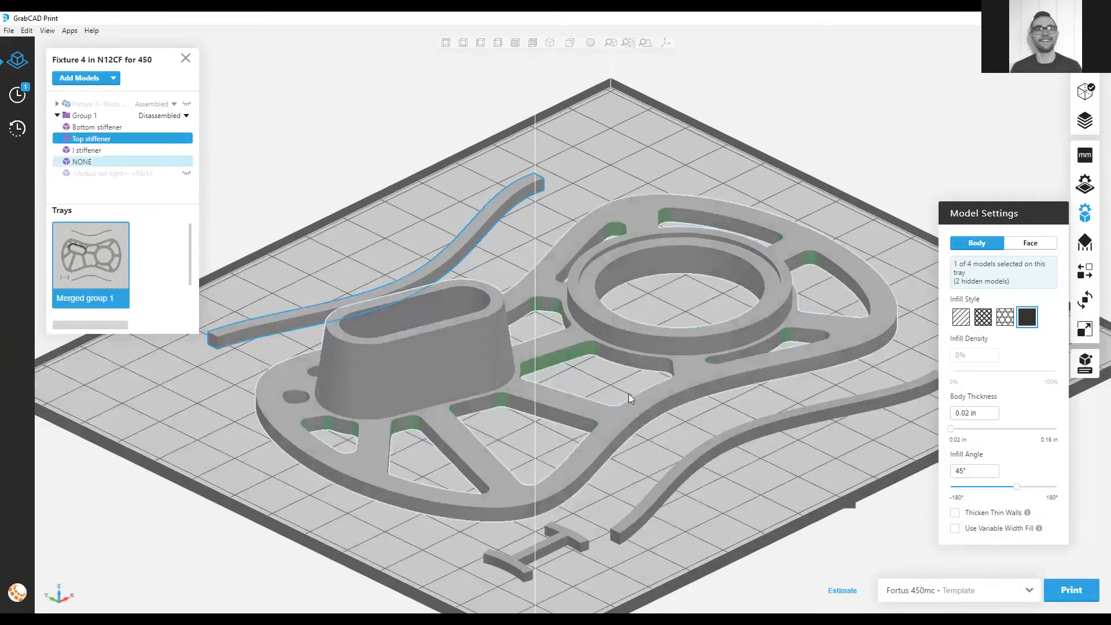
{"action": "scroll", "coordinate": [350, 173], "scroll_direction": "down", "scroll_amount": 5}
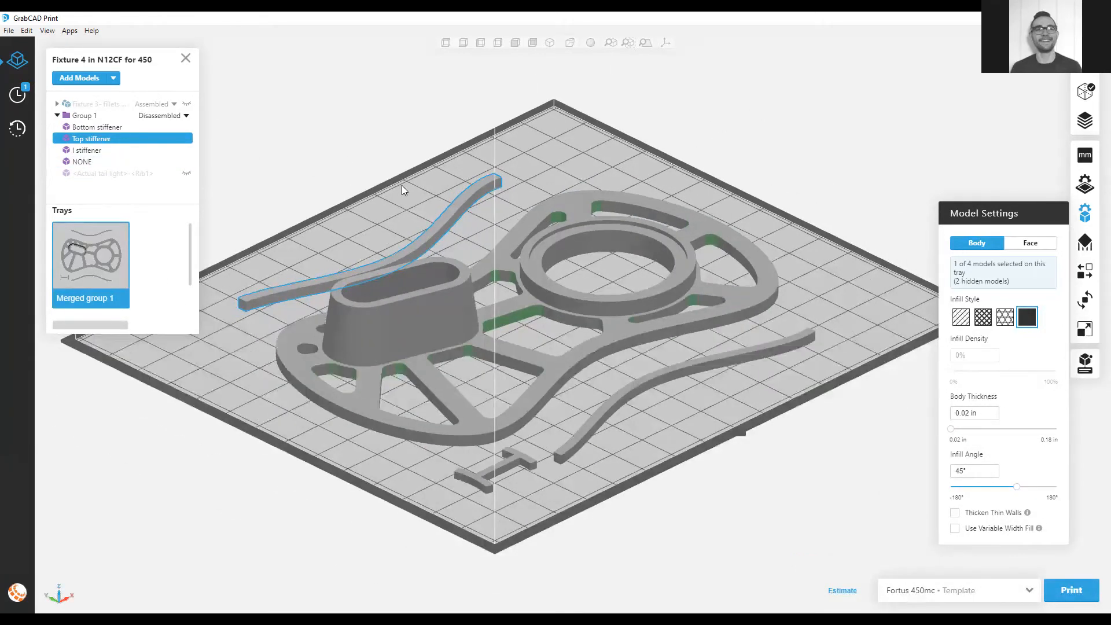
{"action": "middle_click_drag", "start_coordinate": [402, 185], "coordinate": [419, 209]}
{"action": "left_click", "coordinate": [832, 81]}
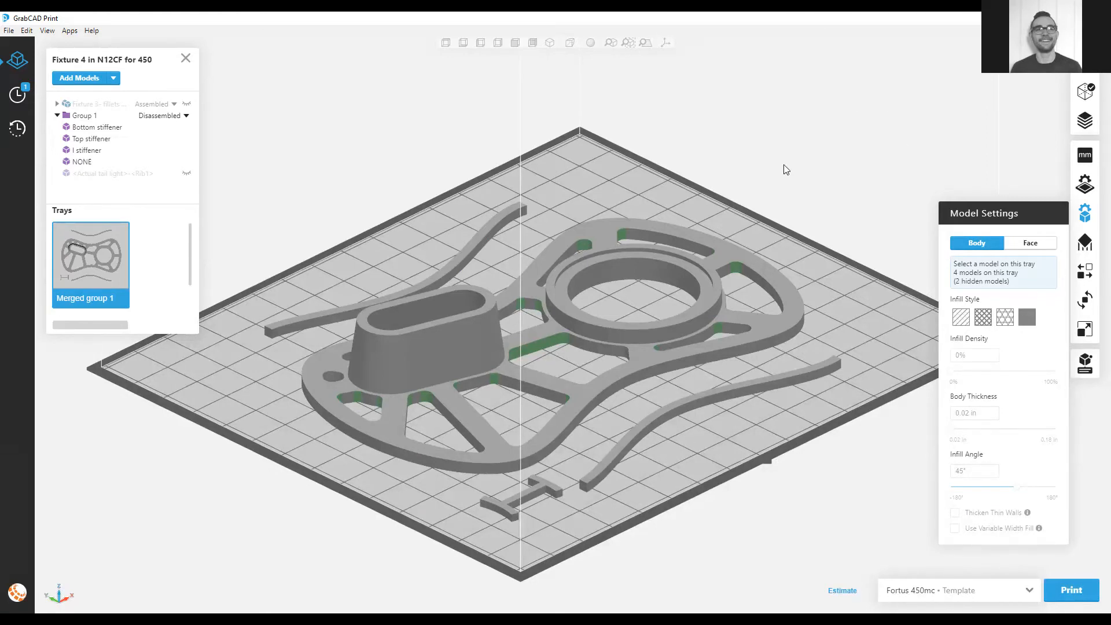
- Check the shared body infill settings of the top, bottom and I stiffeners
{"action": "left_click", "coordinate": [489, 227]}
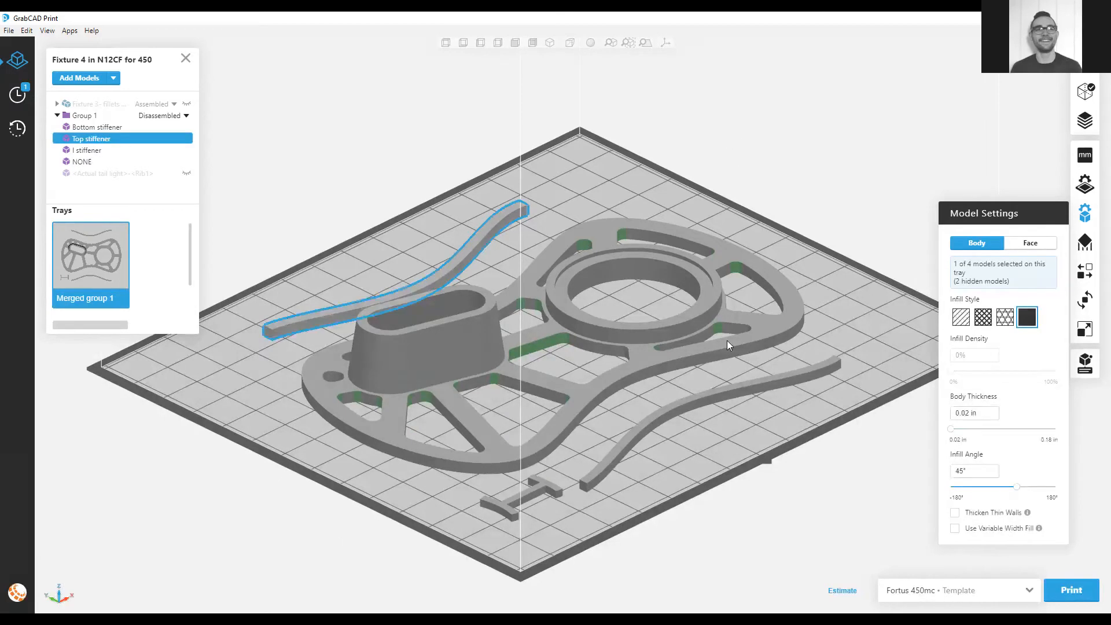
{"action": "left_click", "coordinate": [800, 377], "text": "ctrl"}
{"action": "left_click", "coordinate": [512, 506], "text": "ctrl"}
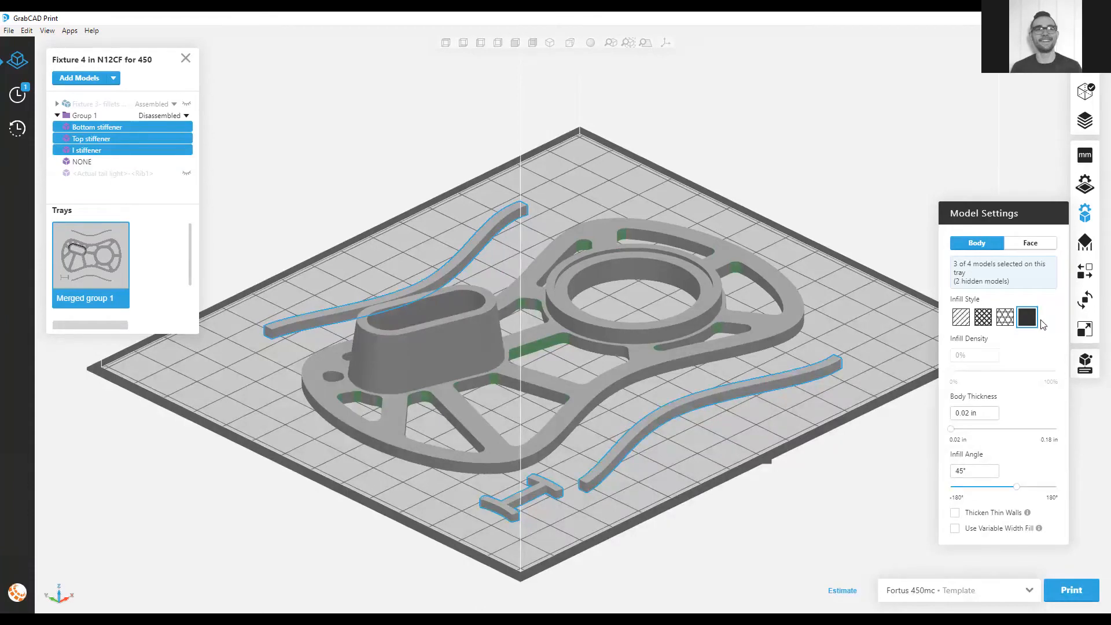
{"action": "left_click", "coordinate": [656, 493]}
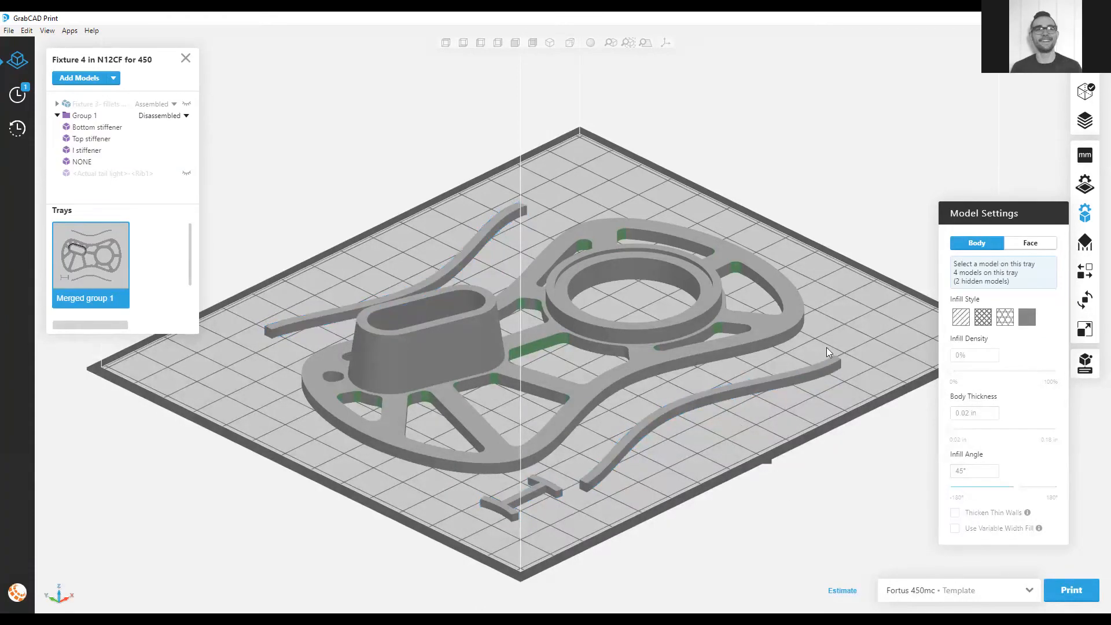
- Inspect the face settings of a rounded corner face in a cutout of the fixture plate
{"action": "left_click", "coordinate": [1028, 244]}
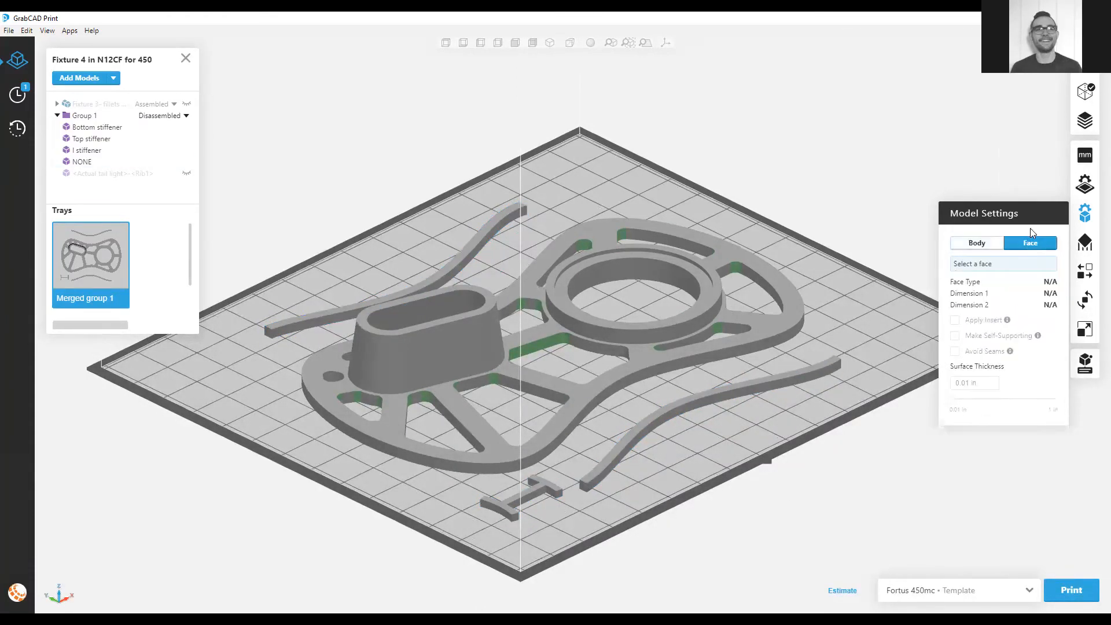
{"action": "right_click_drag", "start_coordinate": [848, 218], "coordinate": [654, 237]}
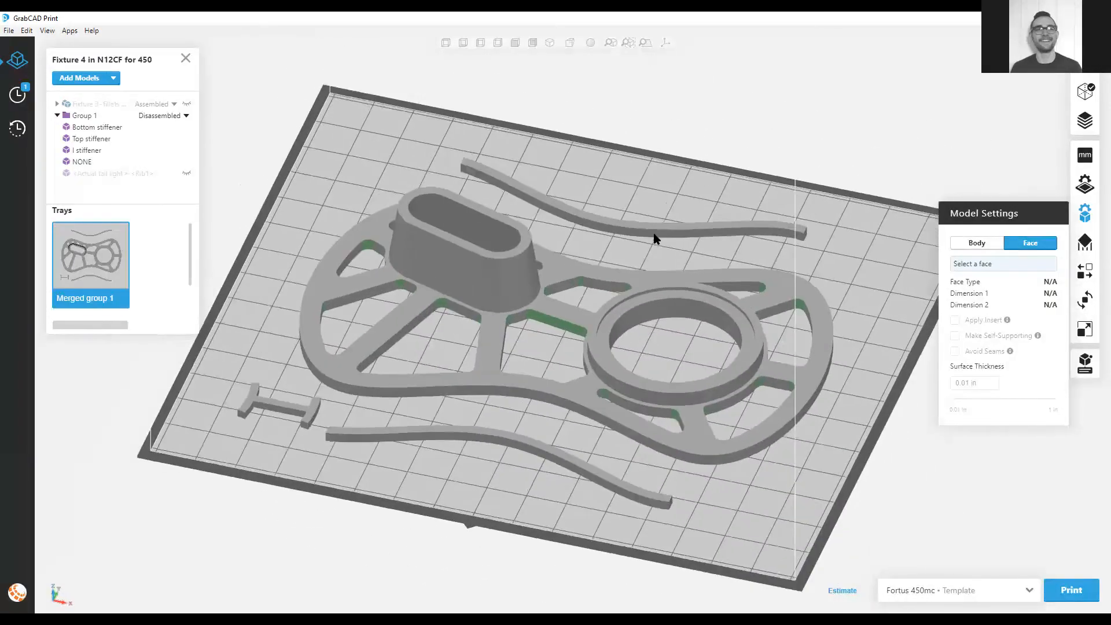
{"action": "left_click", "coordinate": [369, 243]}
{"action": "right_click_drag", "start_coordinate": [555, 351], "coordinate": [560, 377]}
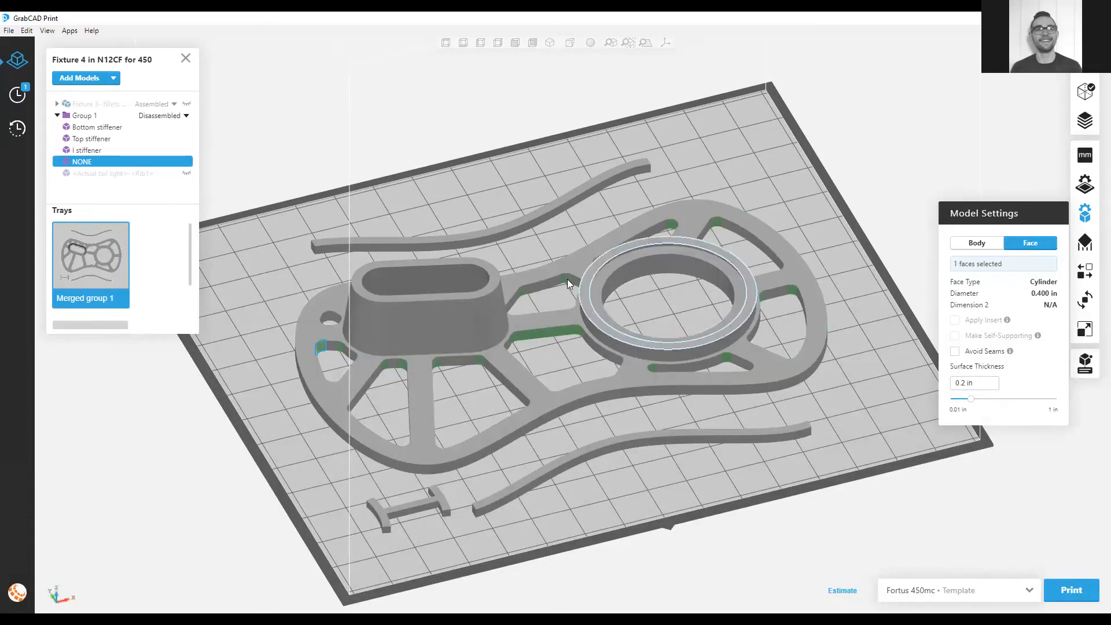
- Set a 0.08 in surface thickness on the four inner wall faces of the oblong boss and enable Avoid Seams
{"action": "right_click_drag", "start_coordinate": [462, 405], "coordinate": [573, 377]}
{"action": "left_click", "coordinate": [443, 274]}
{"action": "right_click_drag", "start_coordinate": [549, 381], "coordinate": [720, 362]}
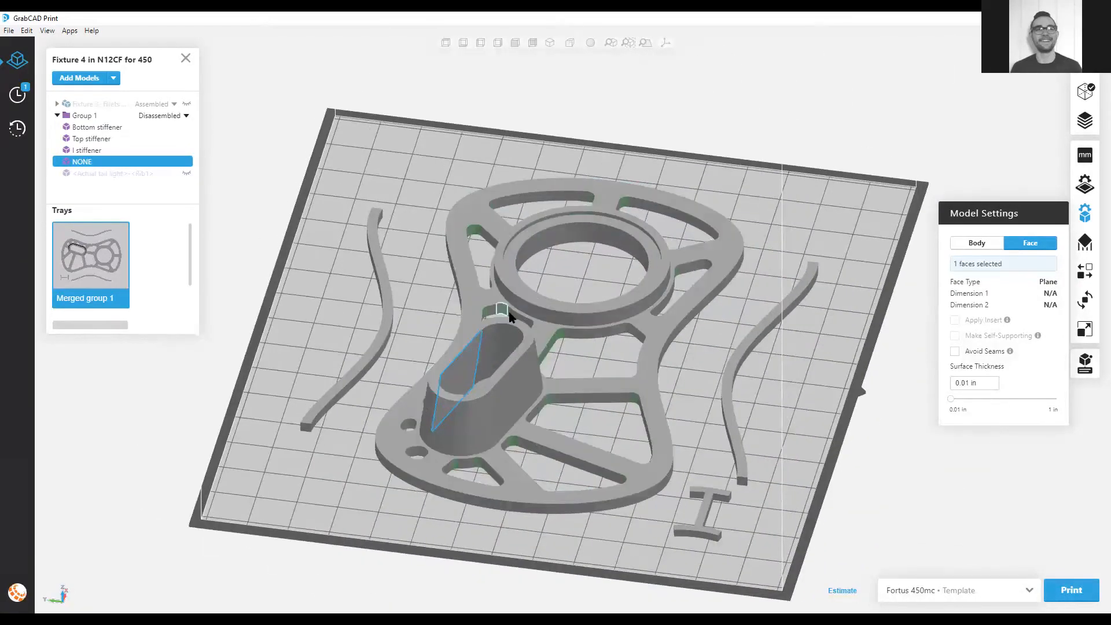
{"action": "left_click", "coordinate": [502, 335], "text": "ctrl"}
{"action": "right_click_drag", "start_coordinate": [654, 389], "coordinate": [810, 187]}
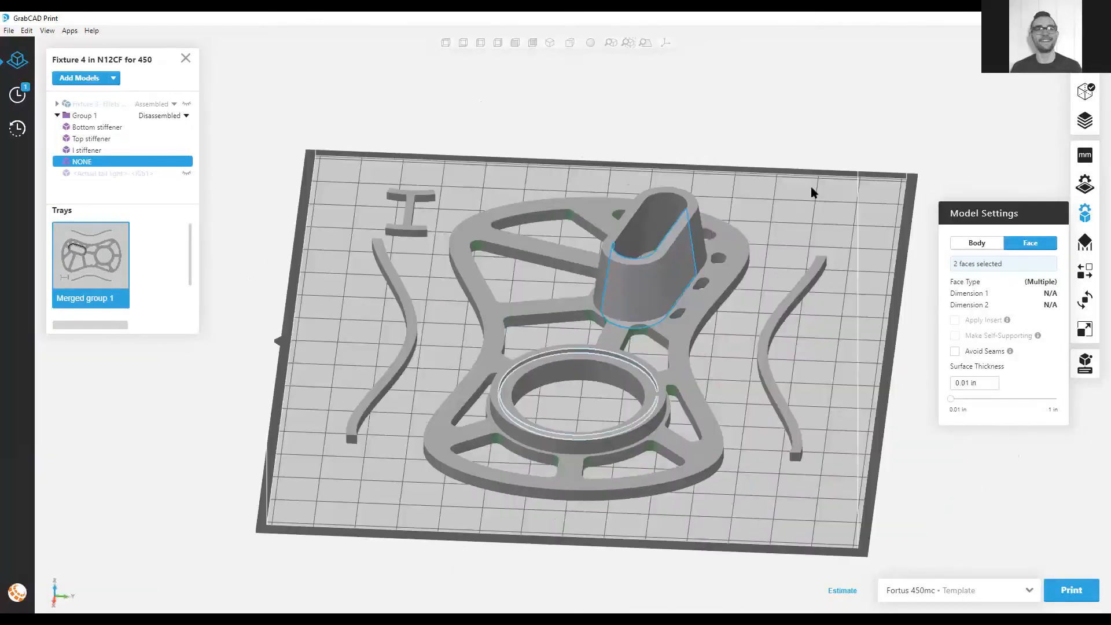
{"action": "left_click", "coordinate": [630, 227], "text": "ctrl"}
{"action": "right_click_drag", "start_coordinate": [901, 475], "coordinate": [426, 242]}
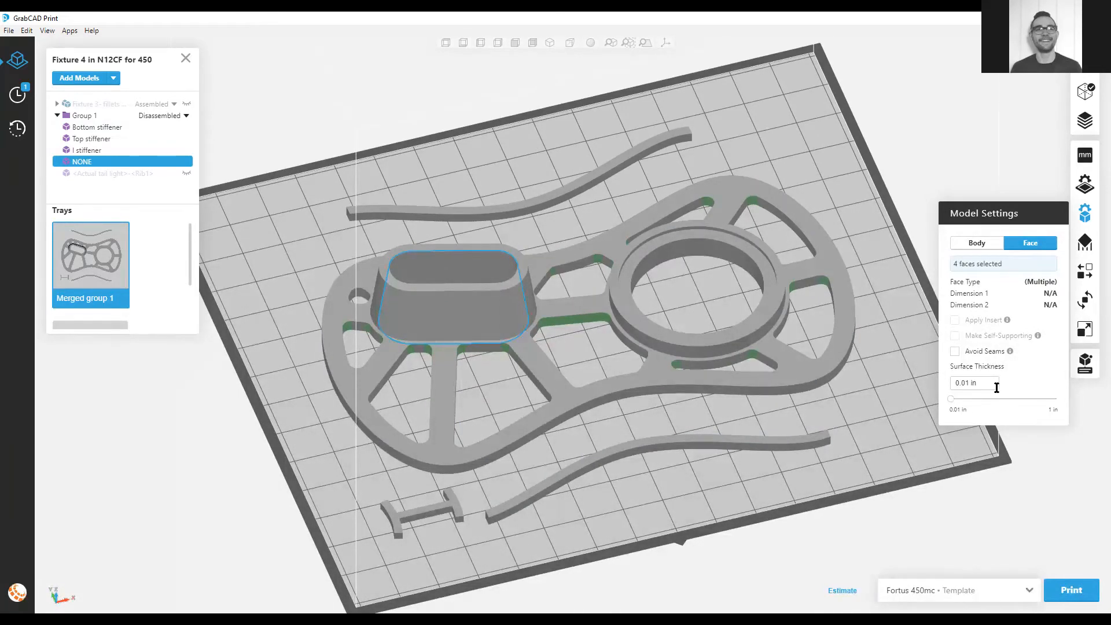
{"action": "left_click_drag", "start_coordinate": [951, 399], "coordinate": [958, 400]}
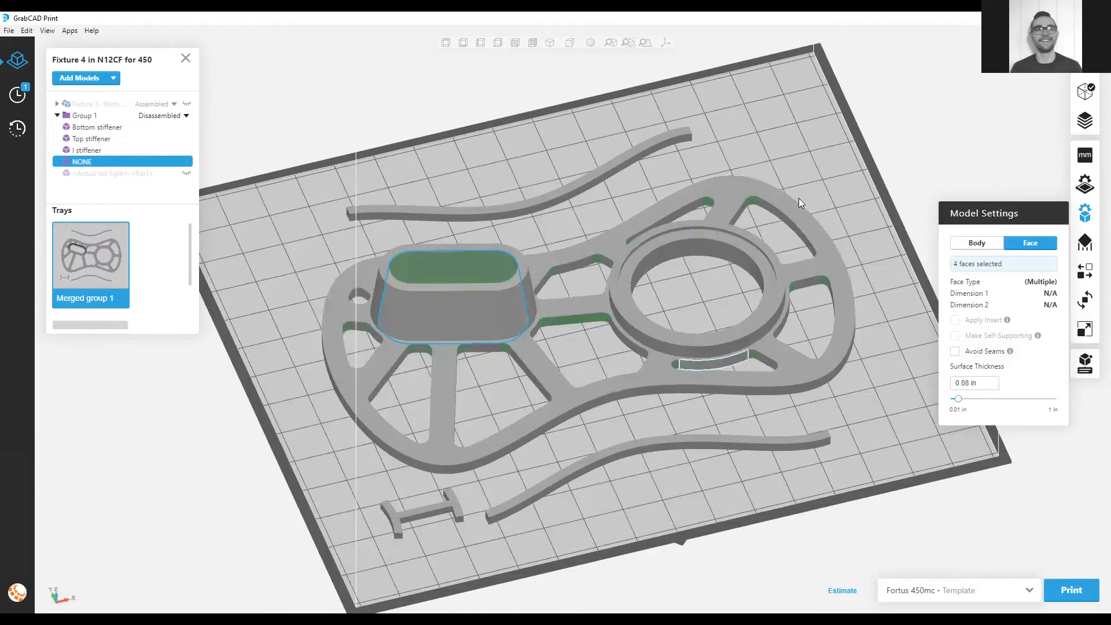
{"action": "left_click", "coordinate": [954, 351]}
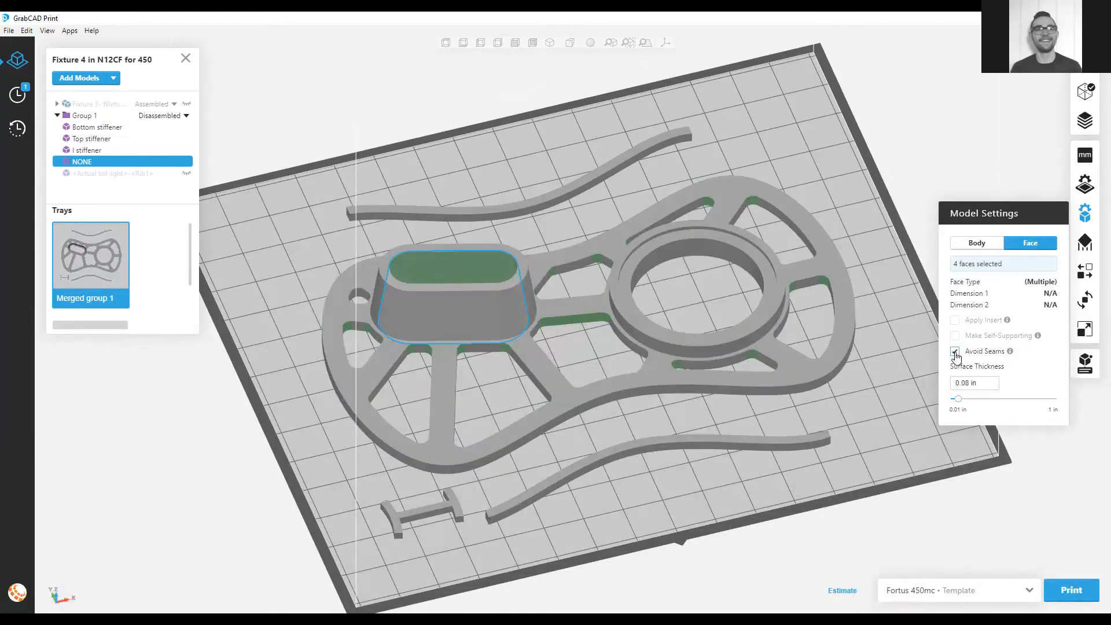
{"action": "left_click", "coordinate": [722, 507]}
- Set the surface thickness of the large ring's inner cylindrical face to 0.1 in and return to the body settings
{"action": "right_click_drag", "start_coordinate": [554, 386], "coordinate": [603, 459]}
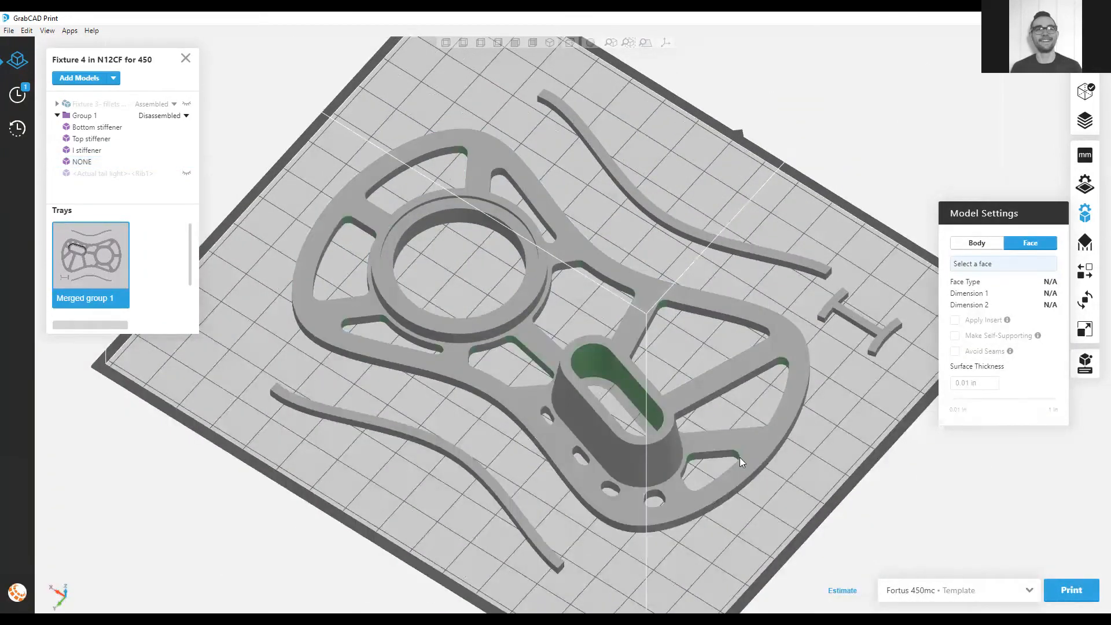
{"action": "right_click_drag", "start_coordinate": [603, 451], "coordinate": [356, 408]}
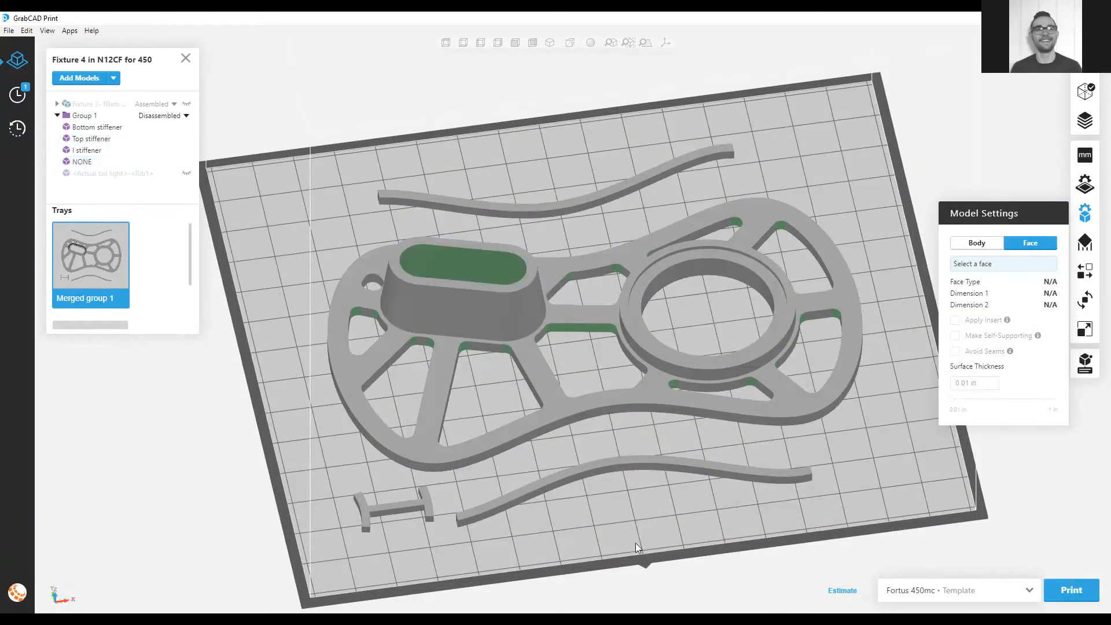
{"action": "right_click_drag", "start_coordinate": [717, 519], "coordinate": [818, 393]}
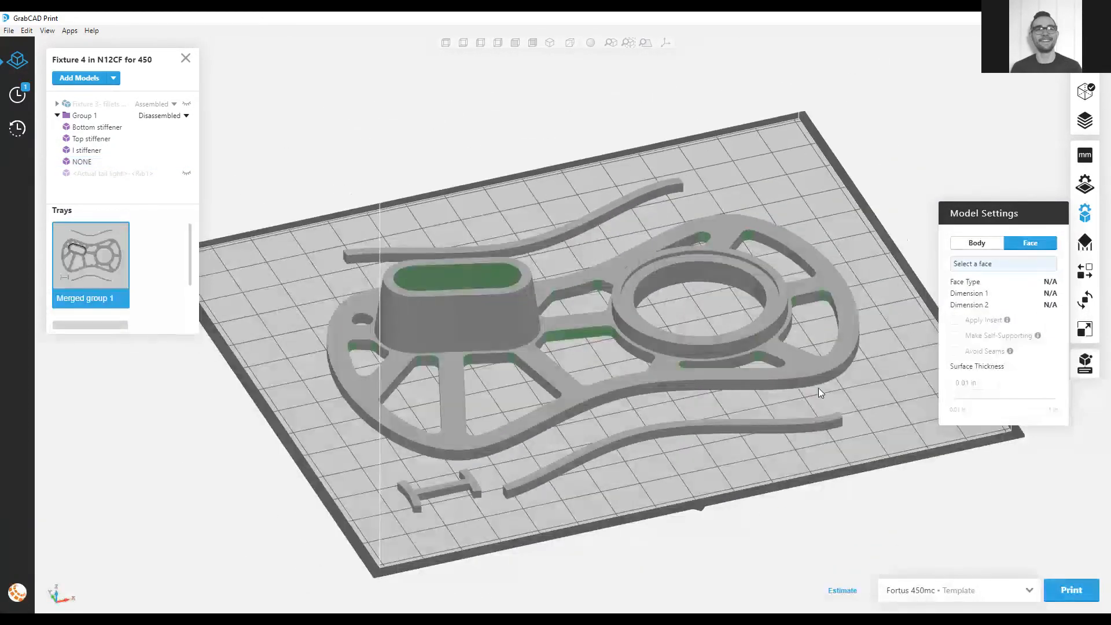
{"action": "left_click", "coordinate": [728, 282]}
{"action": "right_click_drag", "start_coordinate": [803, 441], "coordinate": [839, 405]}
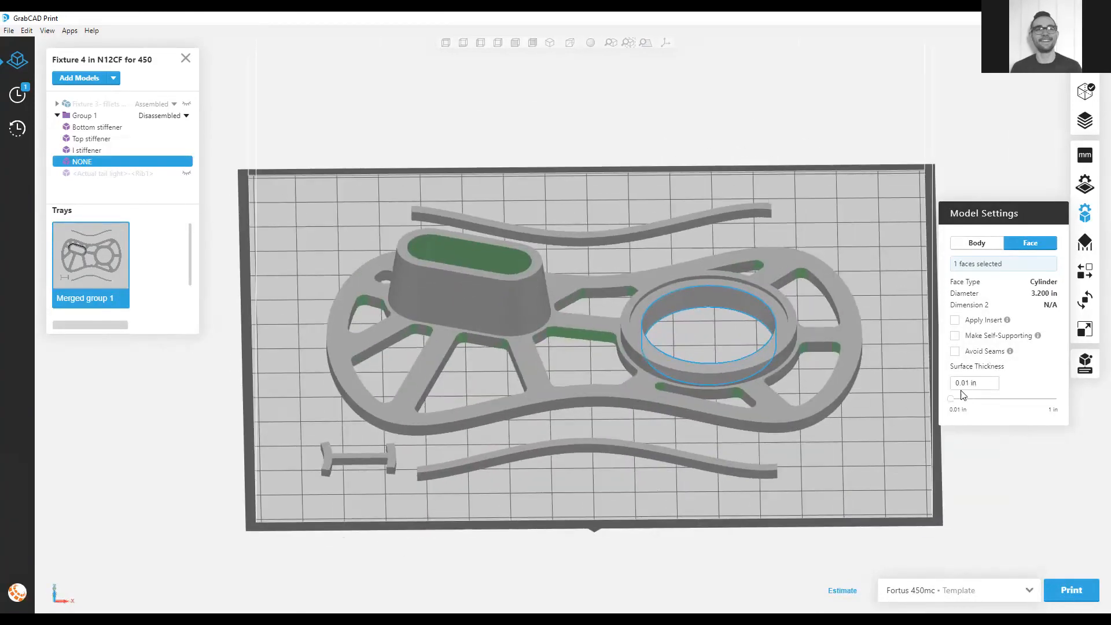
{"action": "left_click_drag", "start_coordinate": [952, 402], "coordinate": [962, 408]}
{"action": "left_click", "coordinate": [973, 384]}
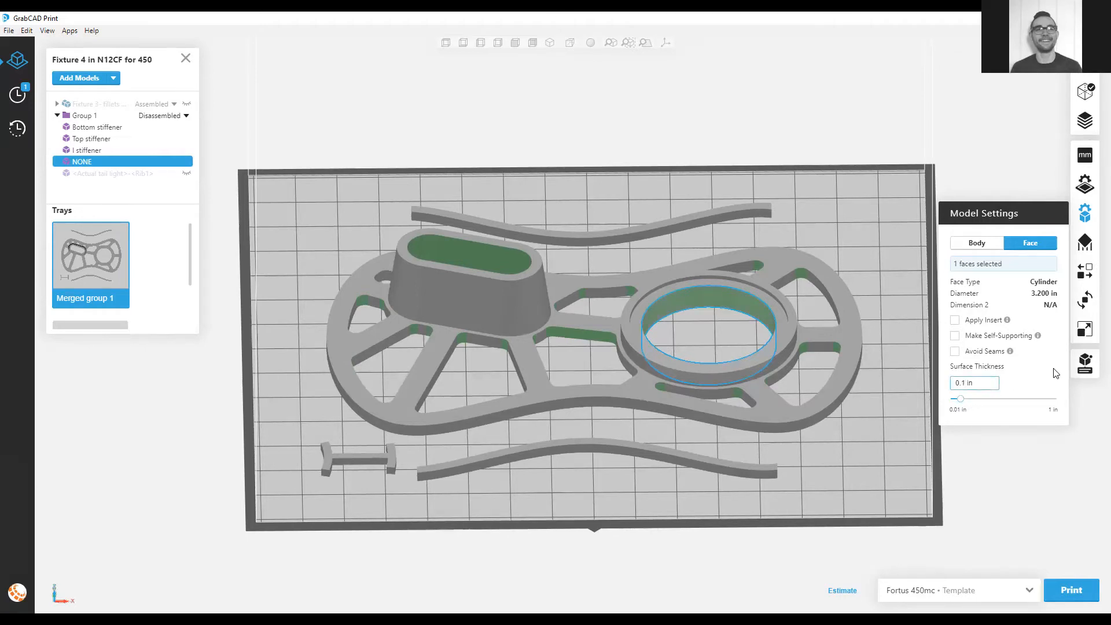
{"action": "left_click", "coordinate": [1064, 469]}
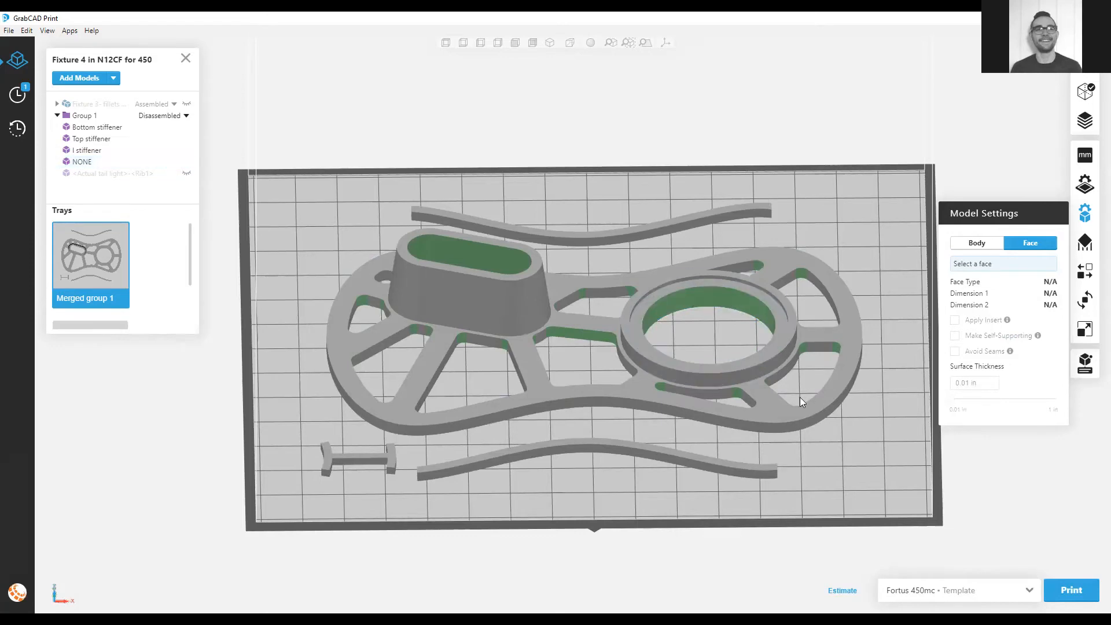
{"action": "left_click", "coordinate": [973, 244]}
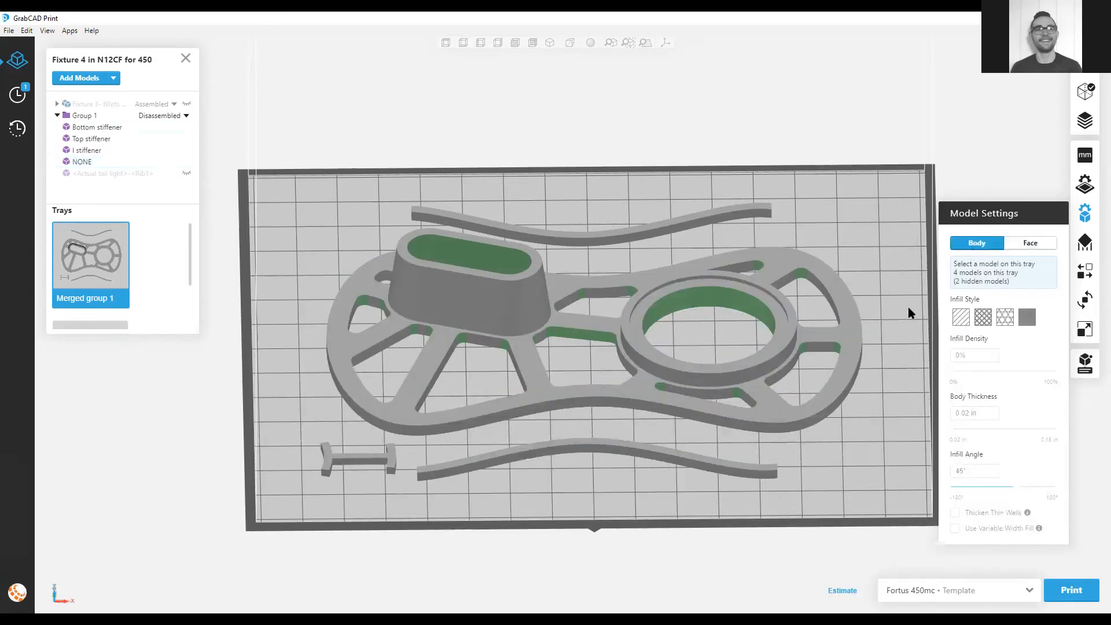
- Set the main fixture body's infill style to the sparse diagonal-line pattern with 14% density
{"action": "left_click", "coordinate": [652, 281]}
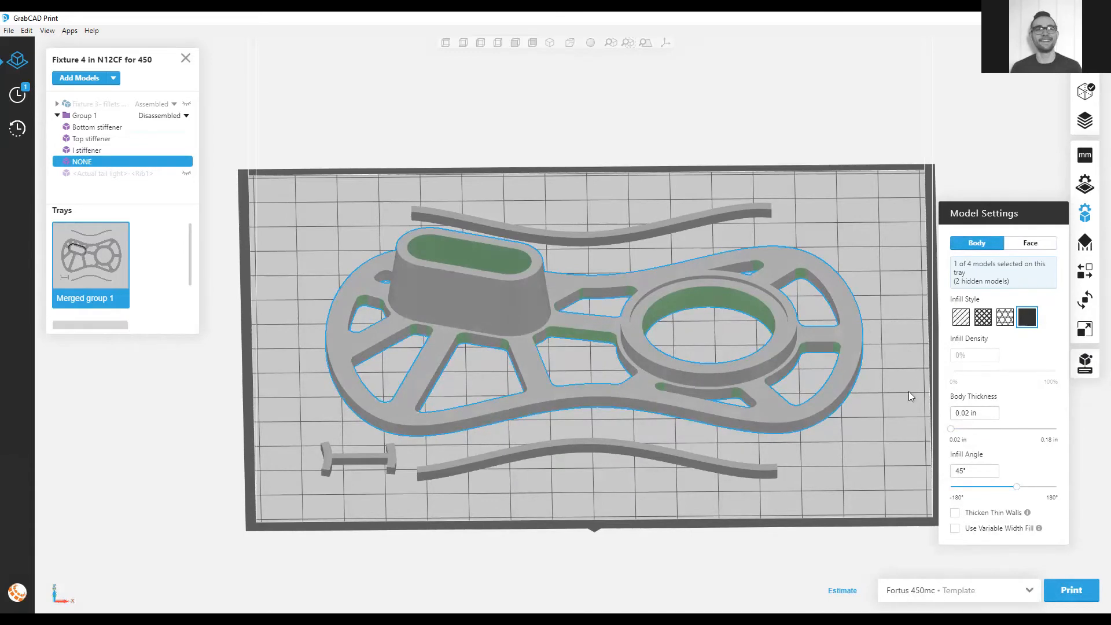
{"action": "left_click", "coordinate": [960, 317]}
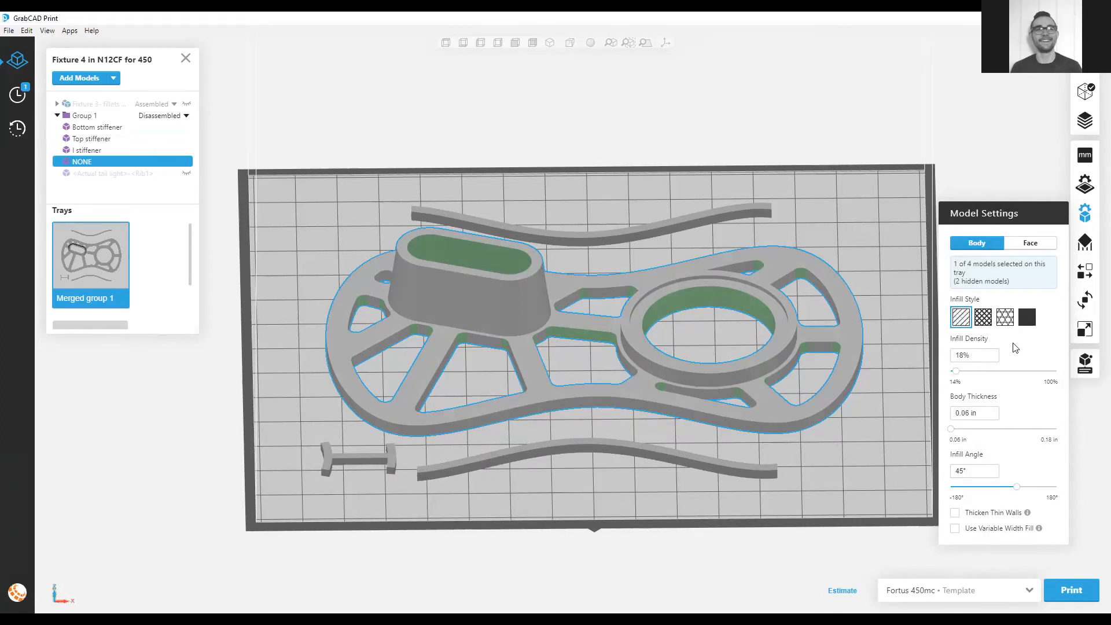
{"action": "left_click_drag", "start_coordinate": [955, 370], "coordinate": [719, 391]}
{"action": "mouse_move", "coordinate": [952, 370]}
{"action": "left_mouse_down"}
{"action": "mouse_move", "coordinate": [1054, 372]}
{"action": "mouse_move", "coordinate": [967, 371]}
{"action": "left_mouse_up"}
{"action": "left_click_drag", "start_coordinate": [1064, 367], "coordinate": [737, 379]}
{"action": "mouse_move", "coordinate": [830, 435]}
{"action": "middle_mouse_down"}
{"action": "mouse_move", "coordinate": [809, 456]}
{"action": "mouse_move", "coordinate": [824, 430]}
{"action": "middle_mouse_up"}
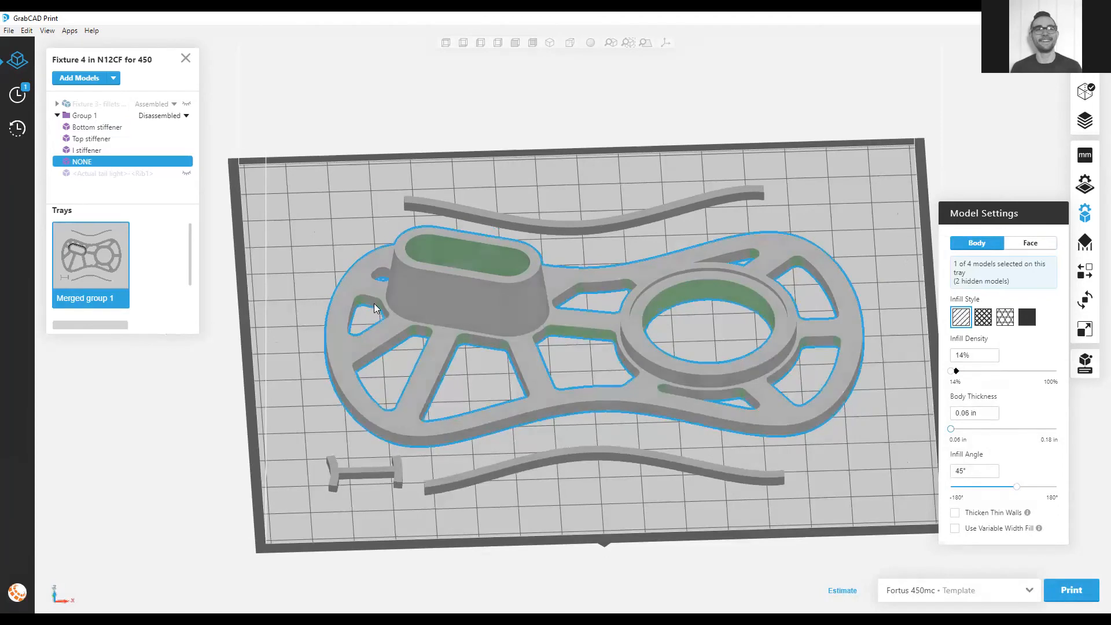
{"action": "left_click", "coordinate": [888, 492]}
- Apply a 1/4" - 20 Short inch insert to the large ring's inner cylindrical face and update the model geometry
{"action": "middle_click_drag", "start_coordinate": [792, 482], "coordinate": [669, 449]}
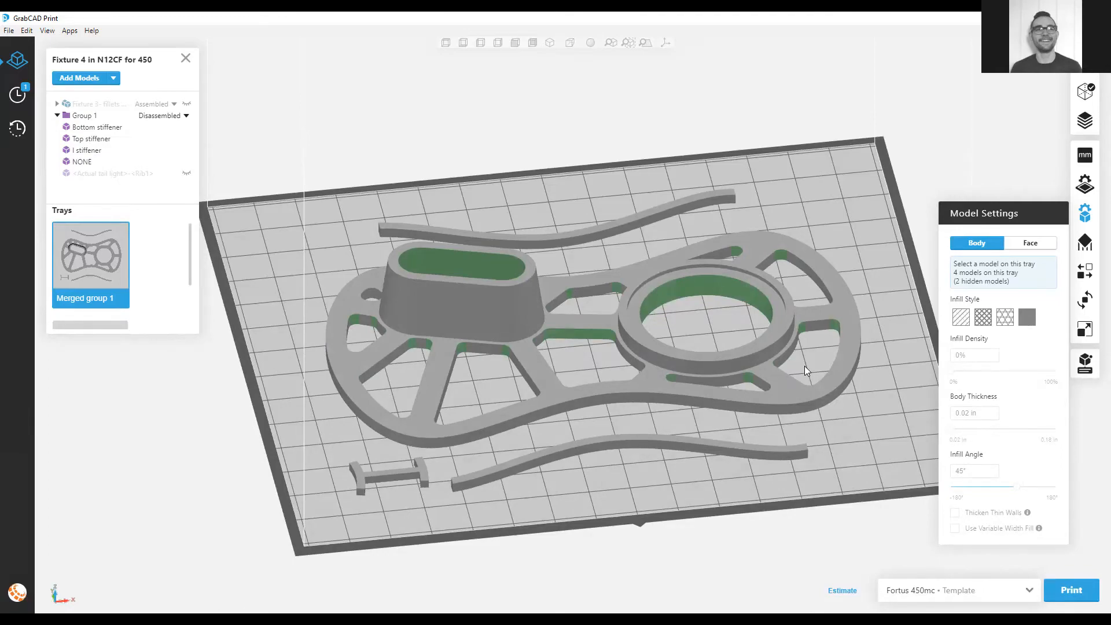
{"action": "middle_click_drag", "start_coordinate": [336, 418], "coordinate": [617, 449]}
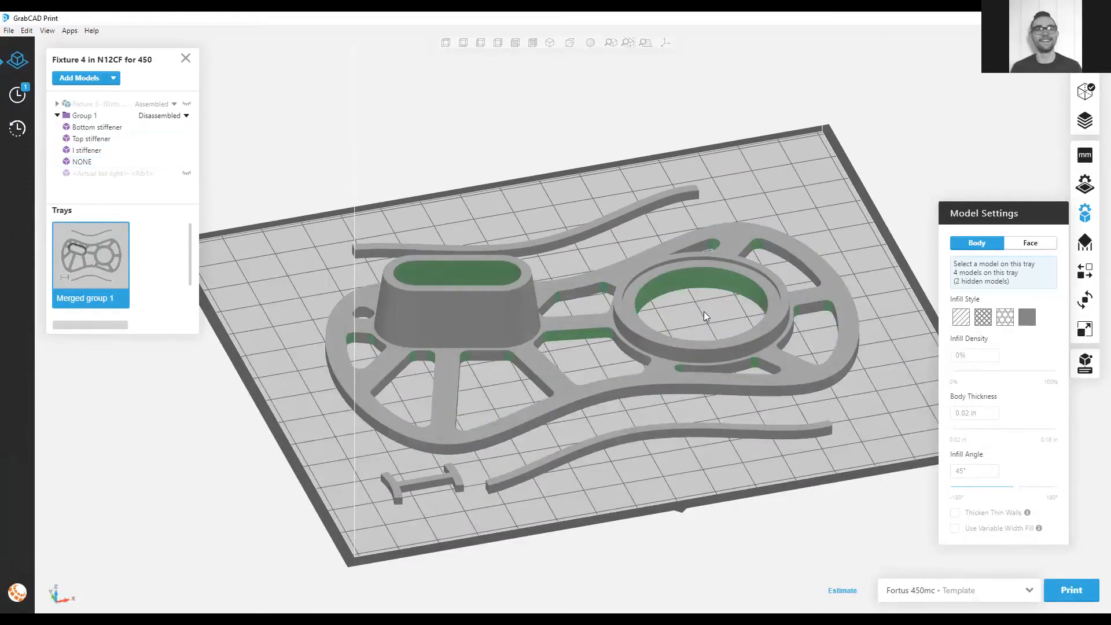
{"action": "left_click", "coordinate": [702, 277]}
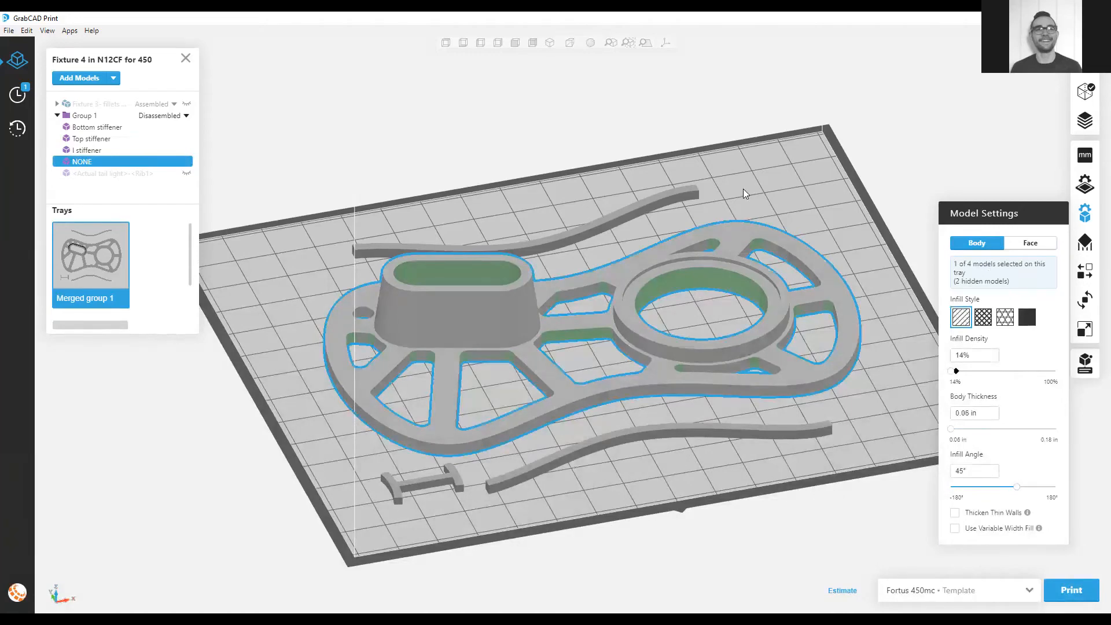
{"action": "left_click", "coordinate": [1046, 244]}
{"action": "left_click", "coordinate": [706, 288]}
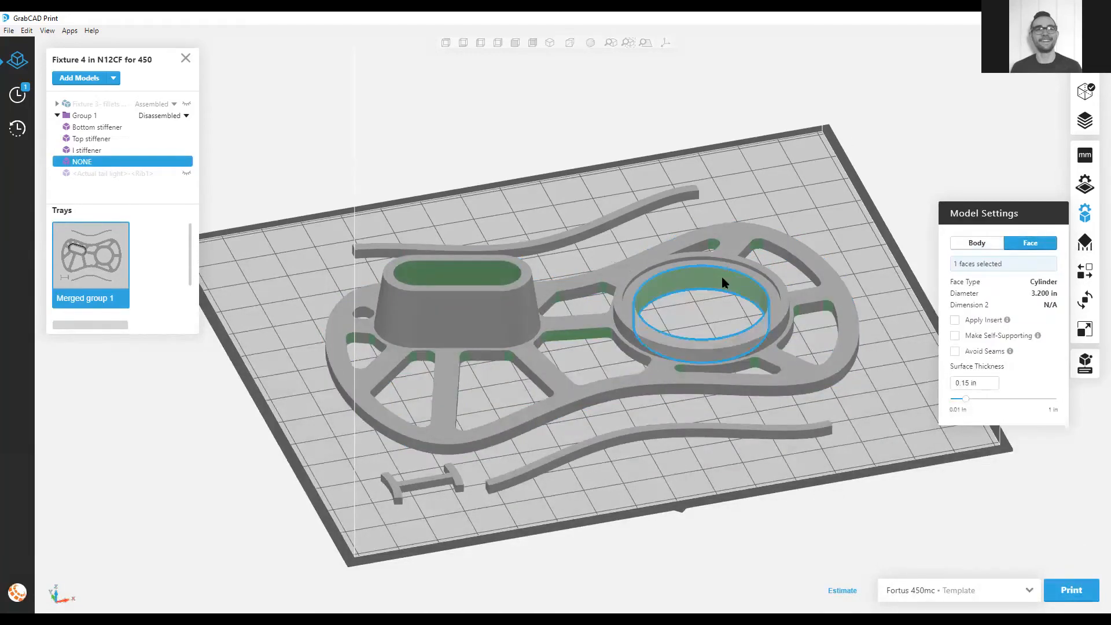
{"action": "left_click", "coordinate": [954, 320]}
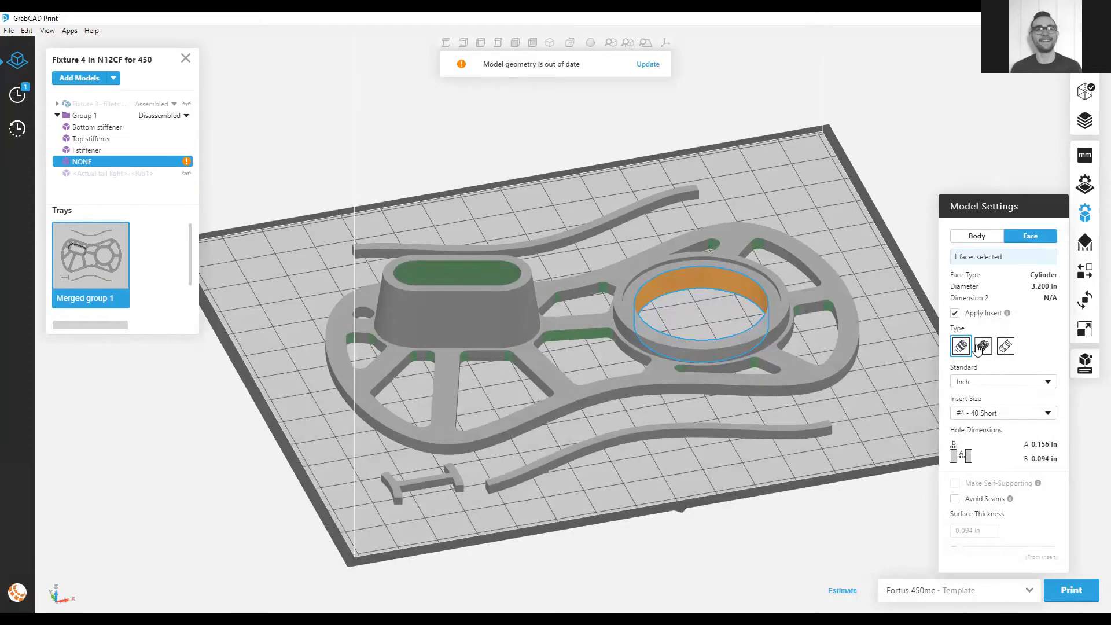
{"action": "left_click", "coordinate": [977, 381]}
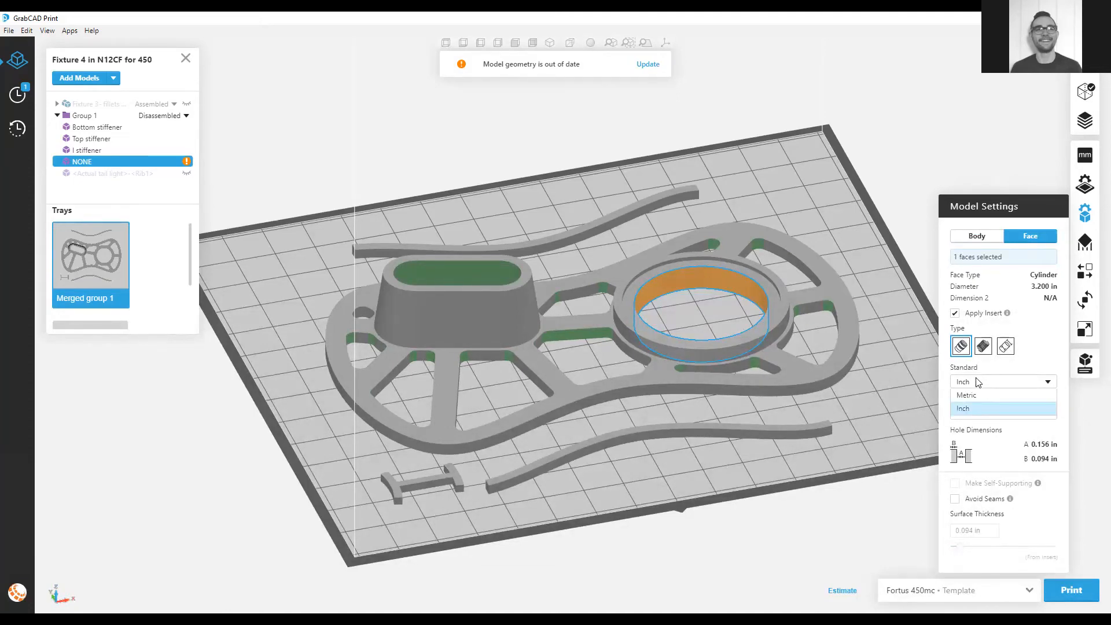
{"action": "left_click", "coordinate": [978, 381]}
{"action": "left_click", "coordinate": [982, 415]}
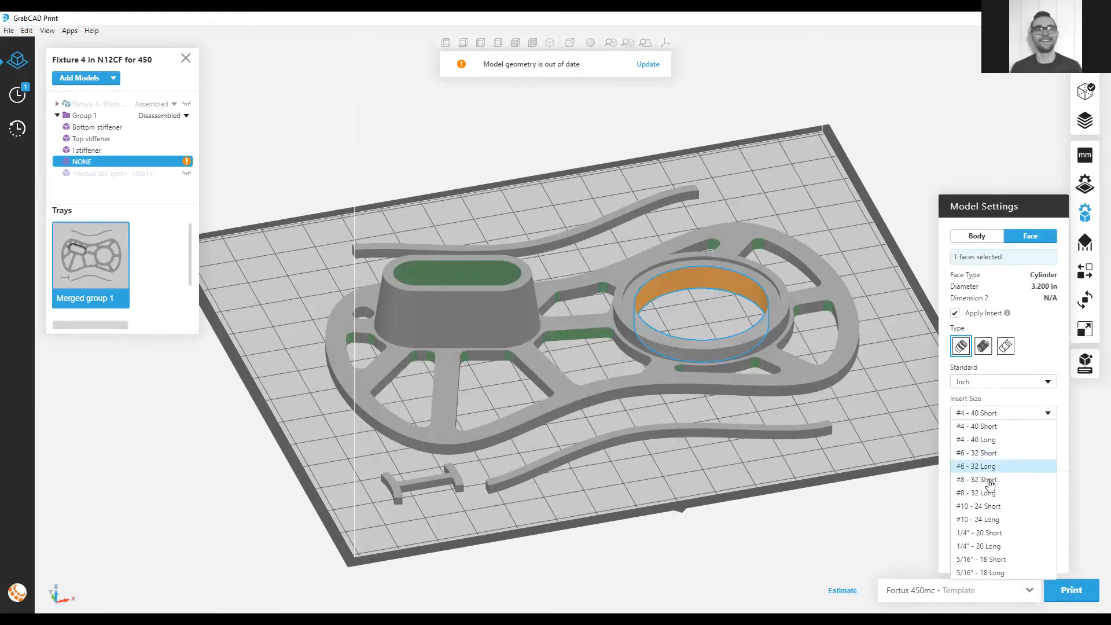
{"action": "left_click", "coordinate": [979, 532]}
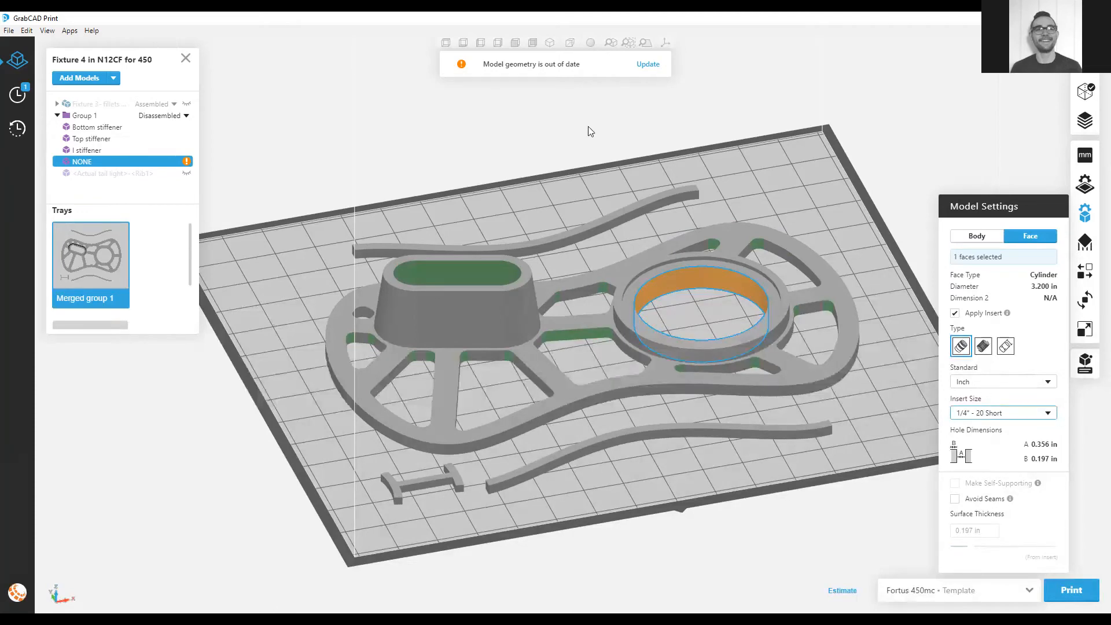
{"action": "left_click", "coordinate": [646, 65]}
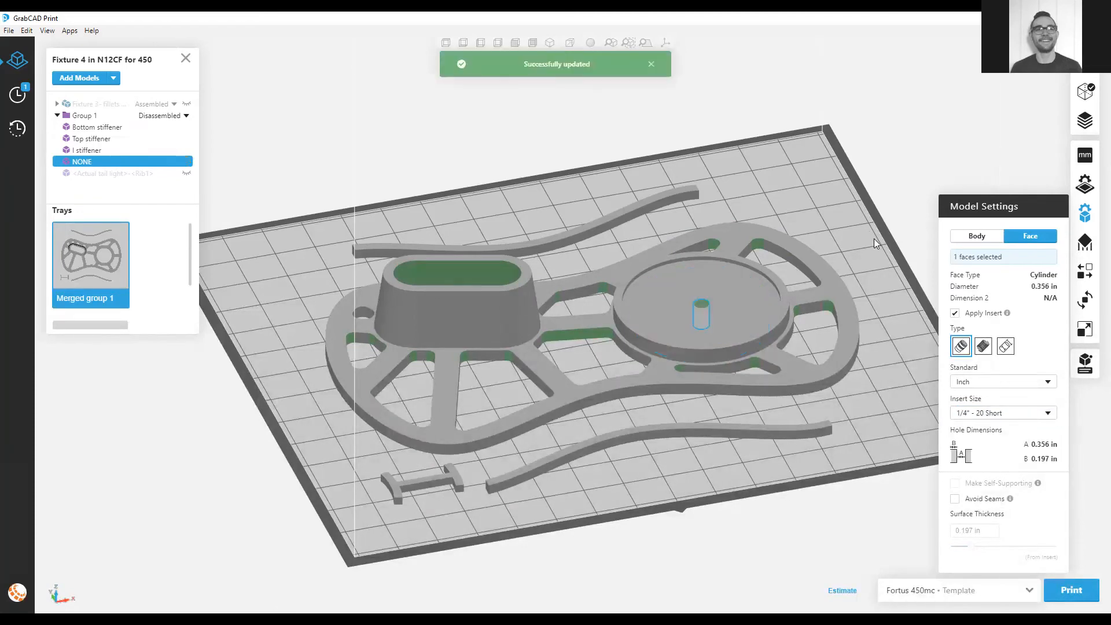
- Remove the insert from the small hole at the large ring's centre and update the model geometry
{"action": "left_click", "coordinate": [814, 314]}
{"action": "middle_click_drag", "start_coordinate": [752, 327], "coordinate": [703, 319]}
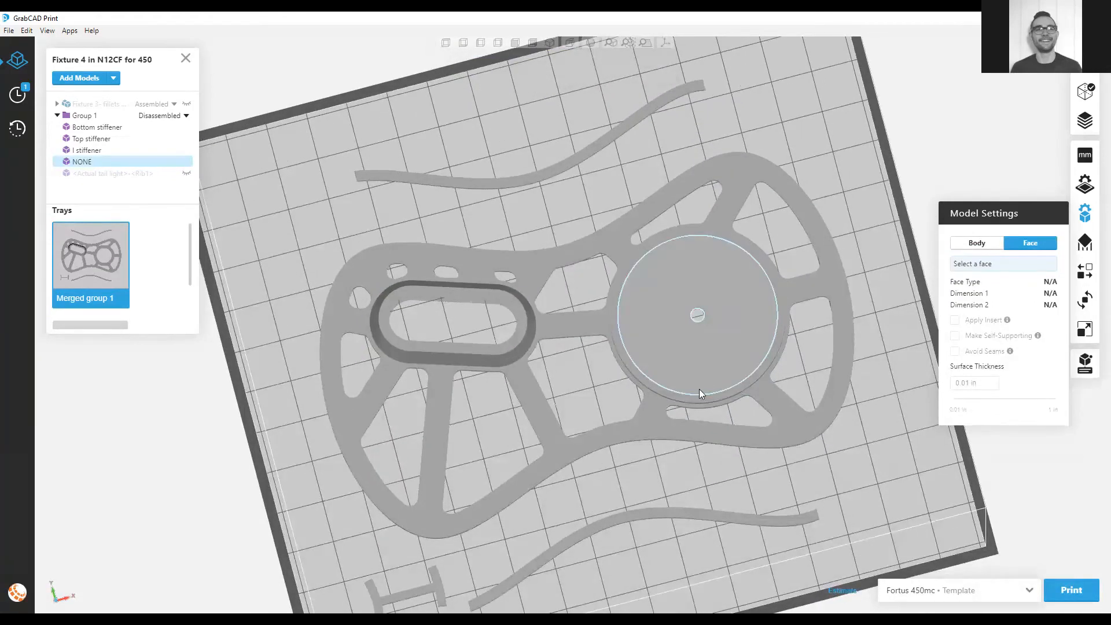
{"action": "middle_click_drag", "start_coordinate": [798, 357], "coordinate": [764, 280]}
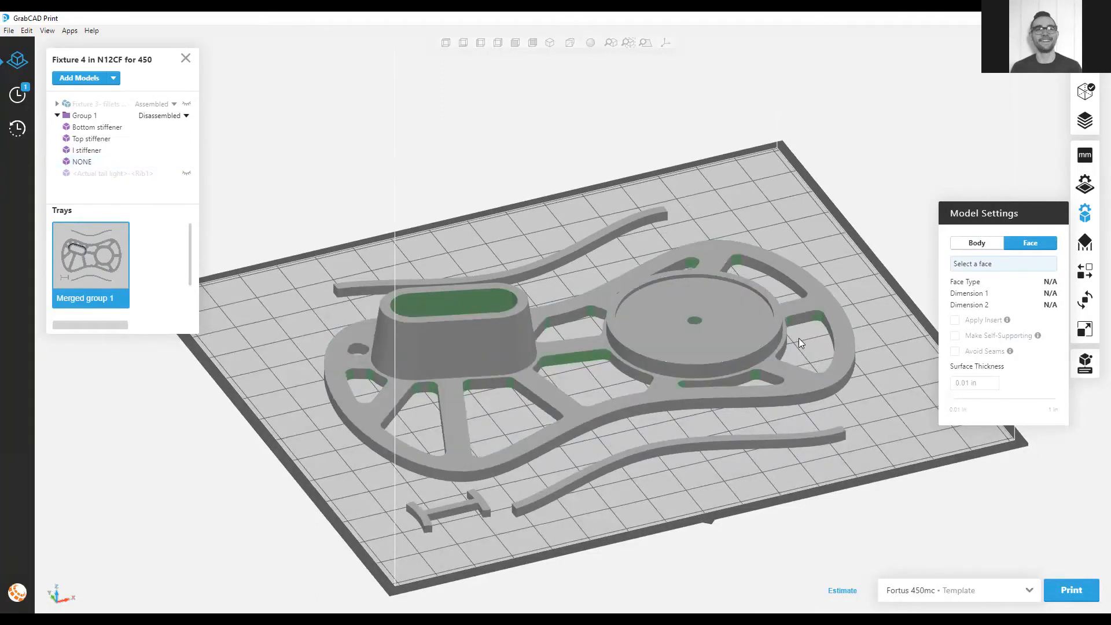
{"action": "left_click", "coordinate": [729, 314]}
{"action": "left_click", "coordinate": [694, 321]}
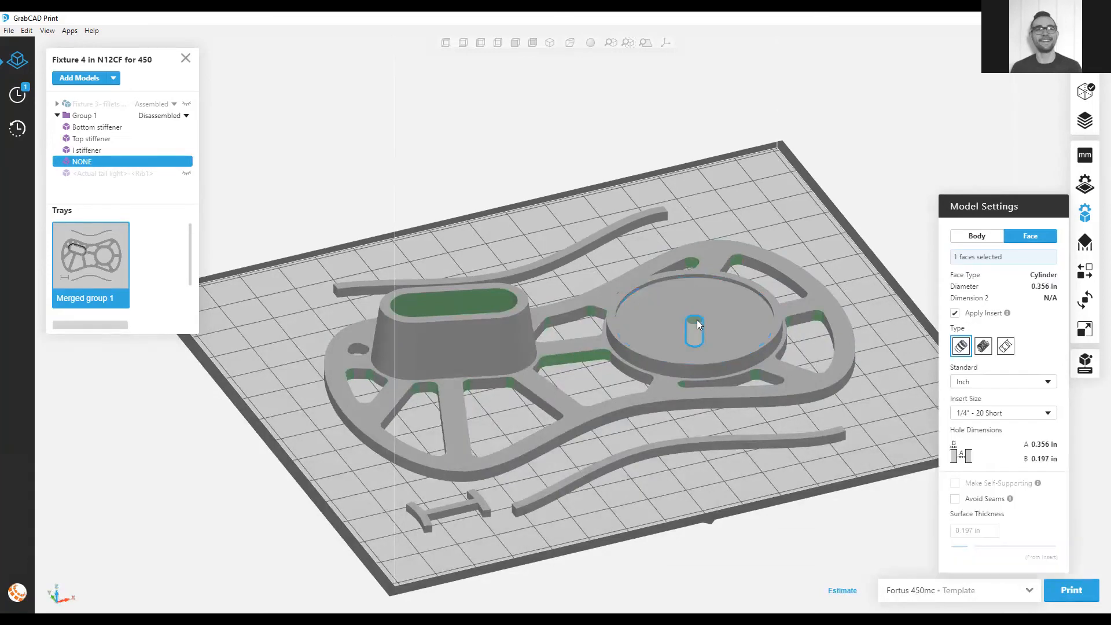
{"action": "left_click", "coordinate": [955, 313]}
{"action": "left_click", "coordinate": [647, 64]}
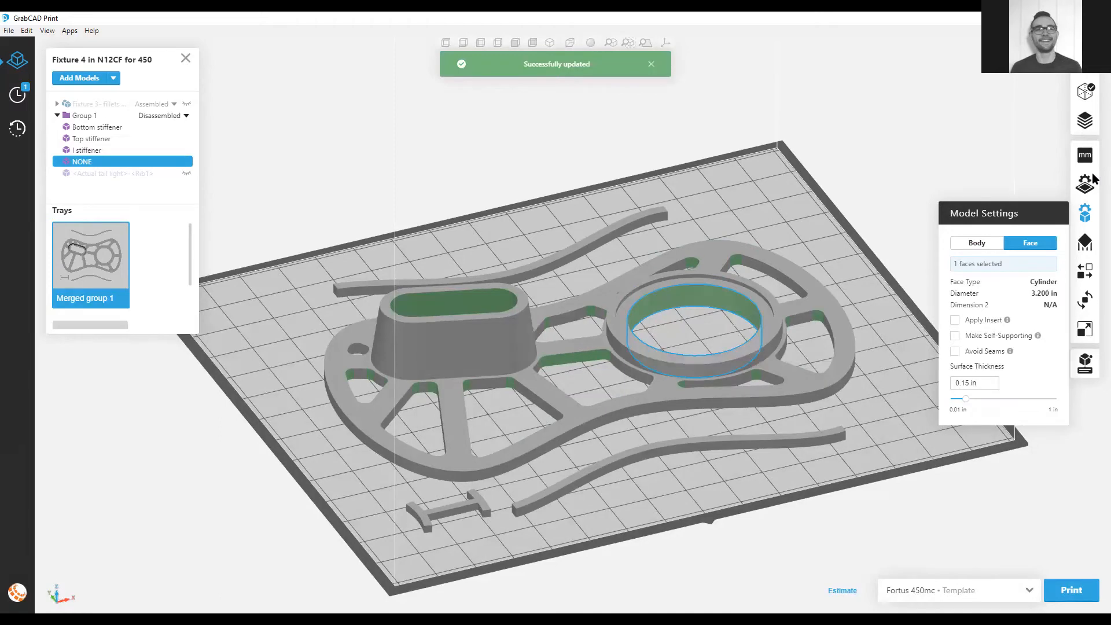
{"action": "left_click", "coordinate": [334, 93]}
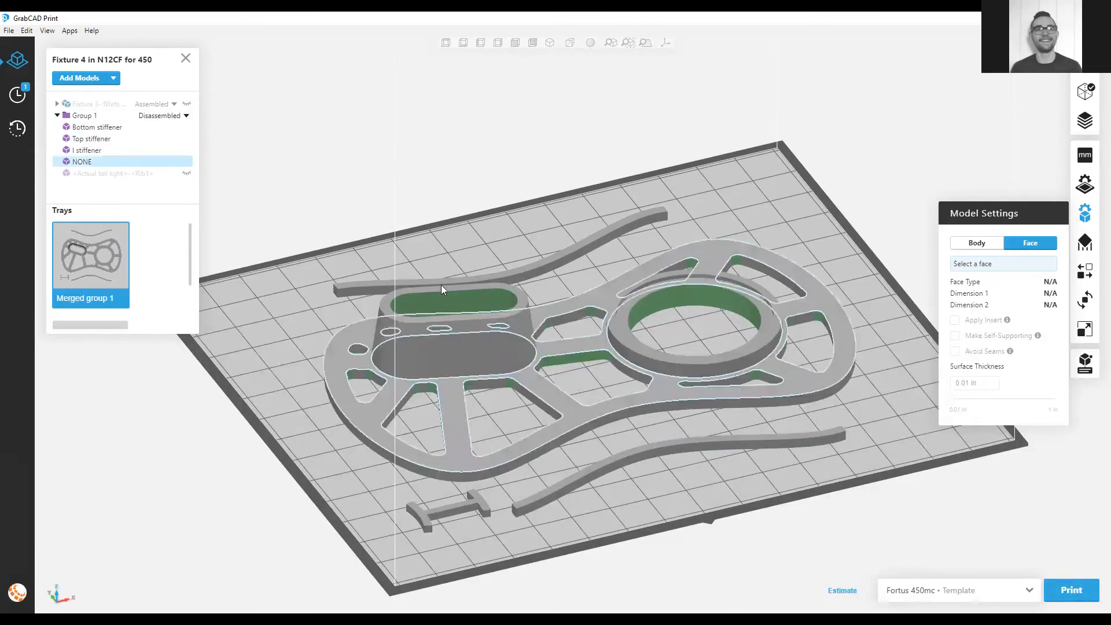
- Switch Group 1 from separate bodies to Assembled
{"action": "left_click", "coordinate": [175, 118]}
{"action": "left_click", "coordinate": [175, 117]}
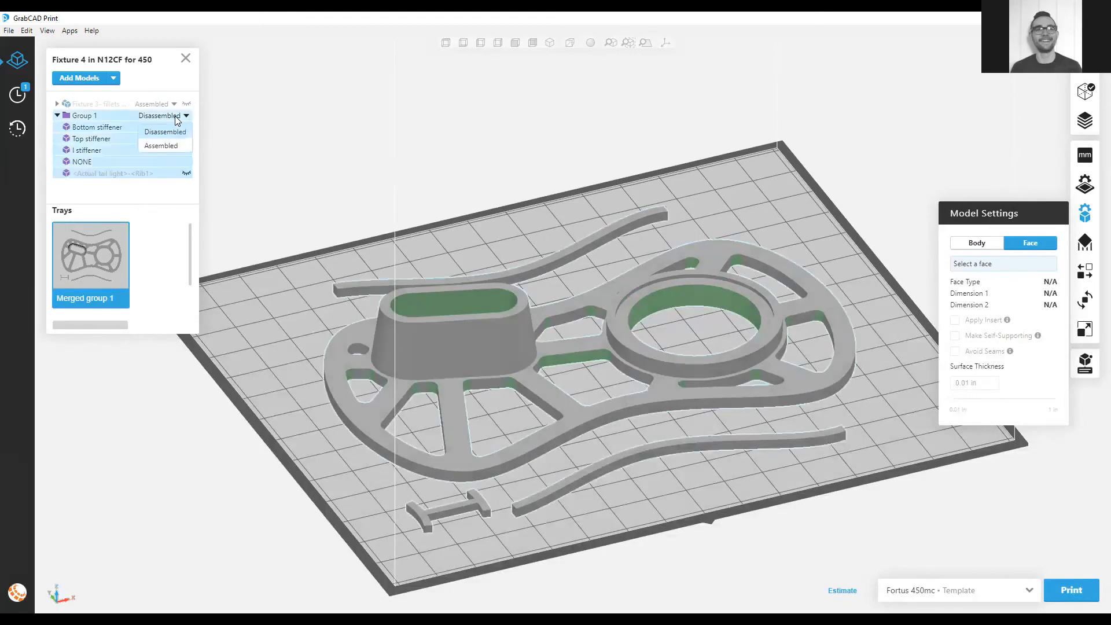
{"action": "left_click", "coordinate": [161, 145]}
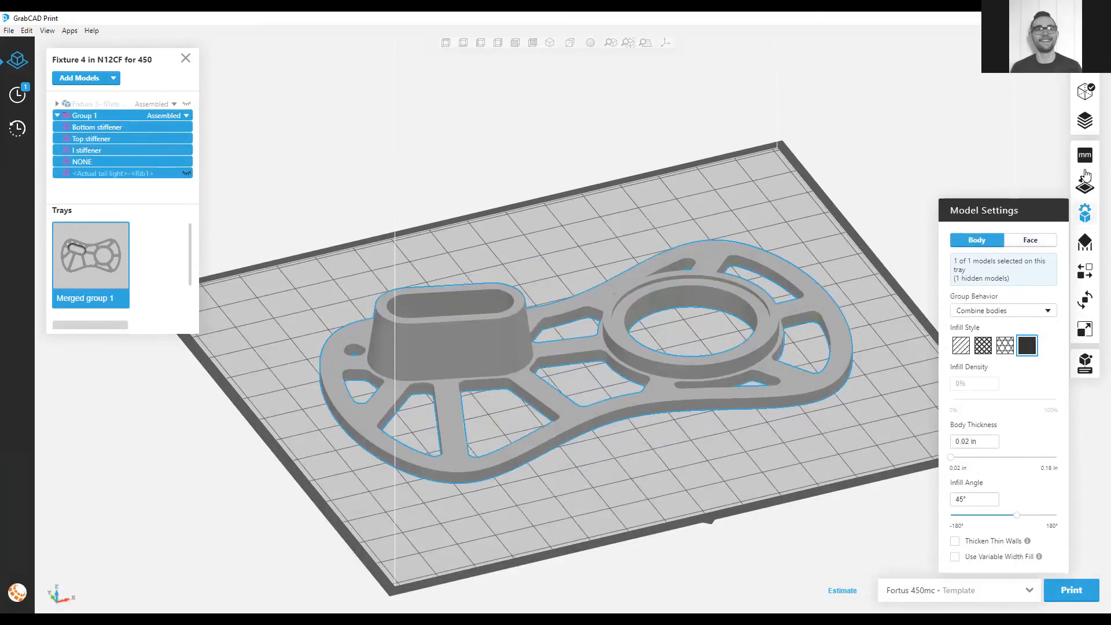
- Generate the slice preview and examine the oblong boss's toolpaths at layers 185 and 175
{"action": "left_click", "coordinate": [1085, 124]}
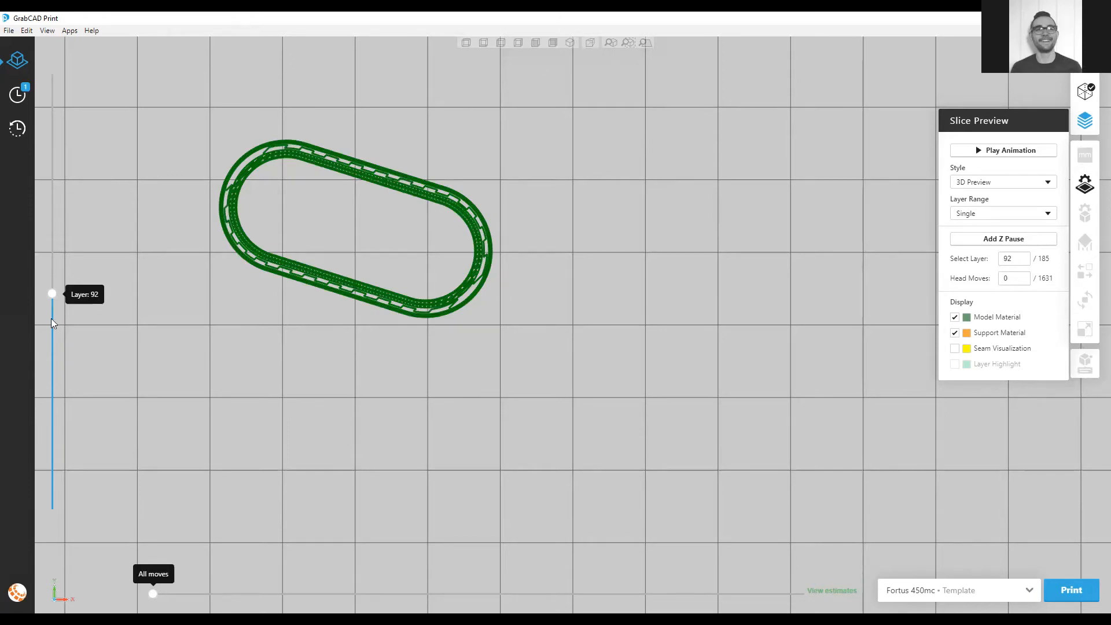
{"action": "left_click_drag", "start_coordinate": [51, 292], "coordinate": [52, 16]}
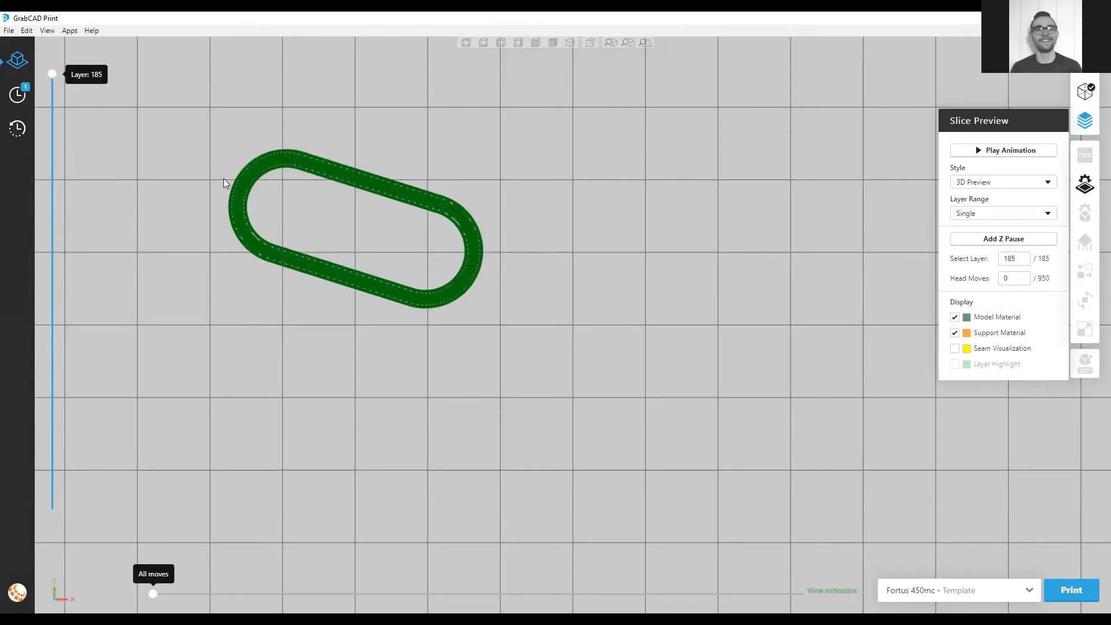
{"action": "scroll", "coordinate": [220, 182], "scroll_direction": "down", "scroll_amount": 3}
{"action": "left_click_drag", "start_coordinate": [51, 74], "coordinate": [52, 97]}
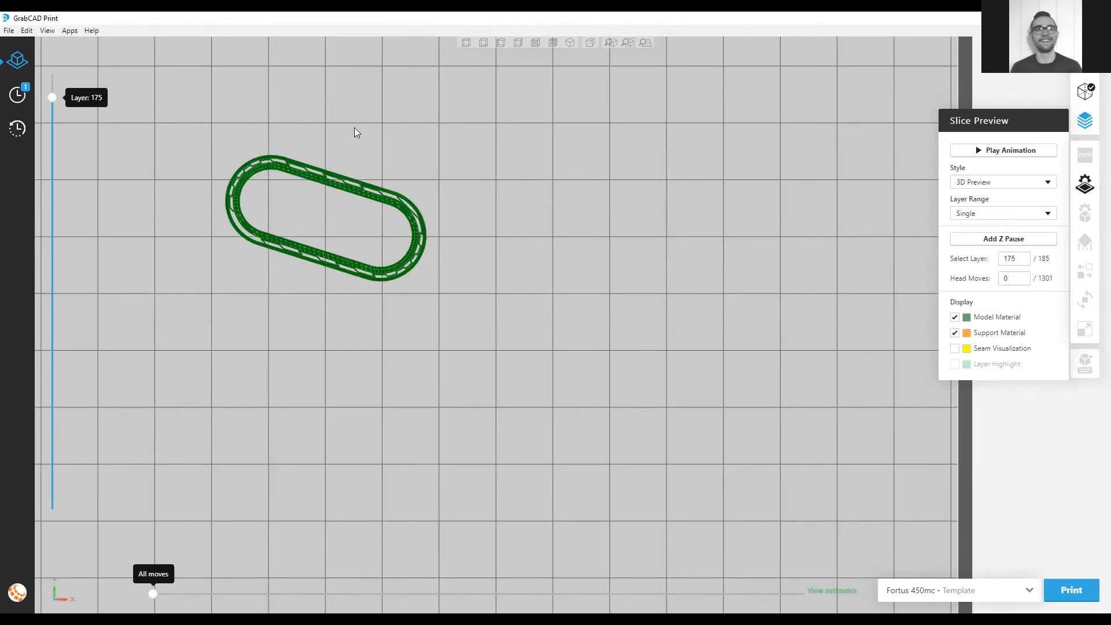
{"action": "scroll", "coordinate": [343, 186], "scroll_direction": "up", "scroll_amount": 3}
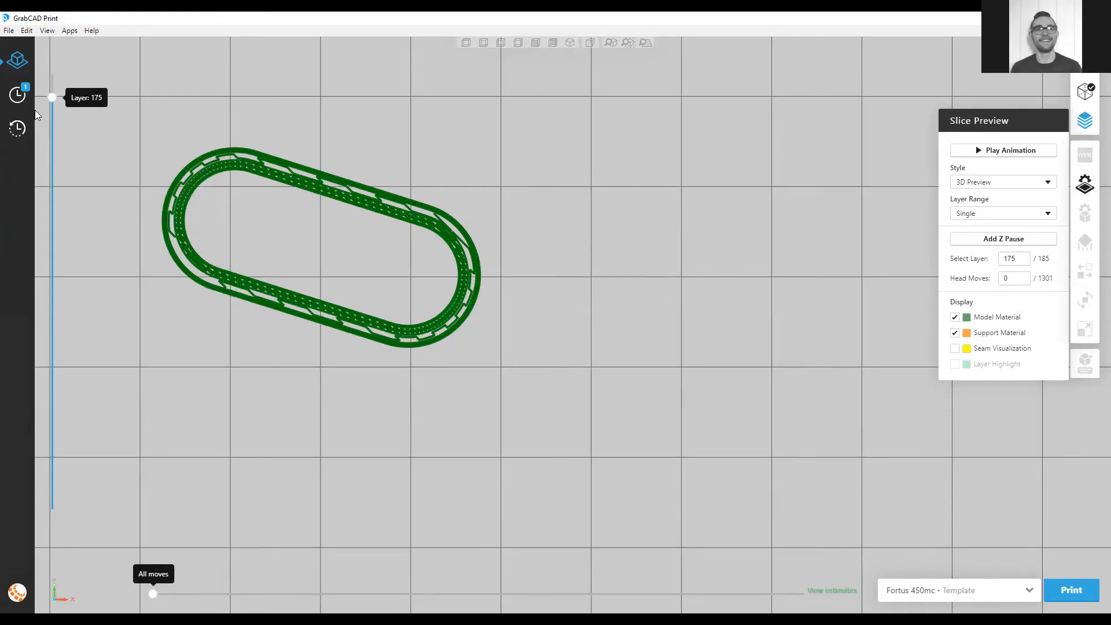
- Examine the large ring's wall toolpaths at layer 63 and move on to the lower layers
{"action": "scroll", "coordinate": [151, 145], "scroll_direction": "down", "scroll_amount": 3}
{"action": "left_click_drag", "start_coordinate": [50, 100], "coordinate": [106, 363]}
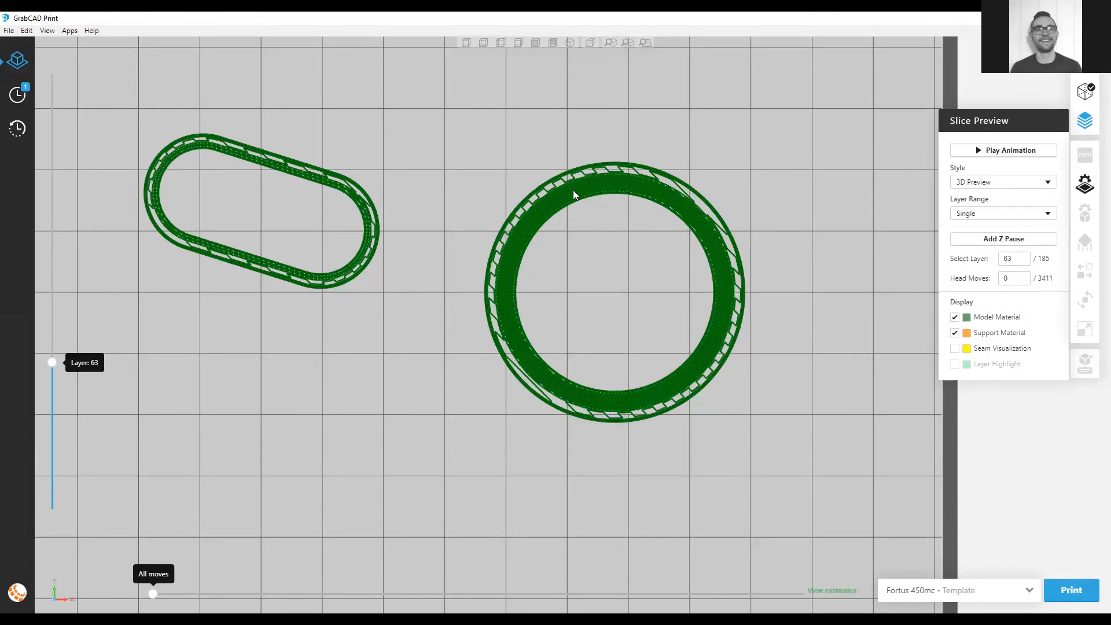
{"action": "left_click_drag", "start_coordinate": [54, 366], "coordinate": [70, 448]}
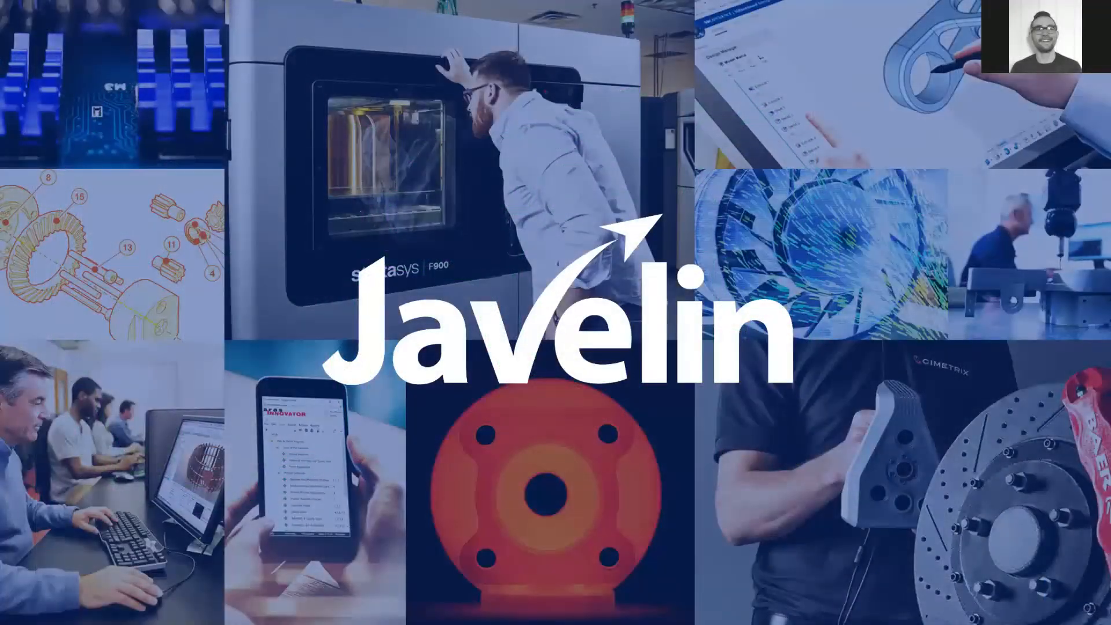
{"action": "left_click", "coordinate": [459, 201]}
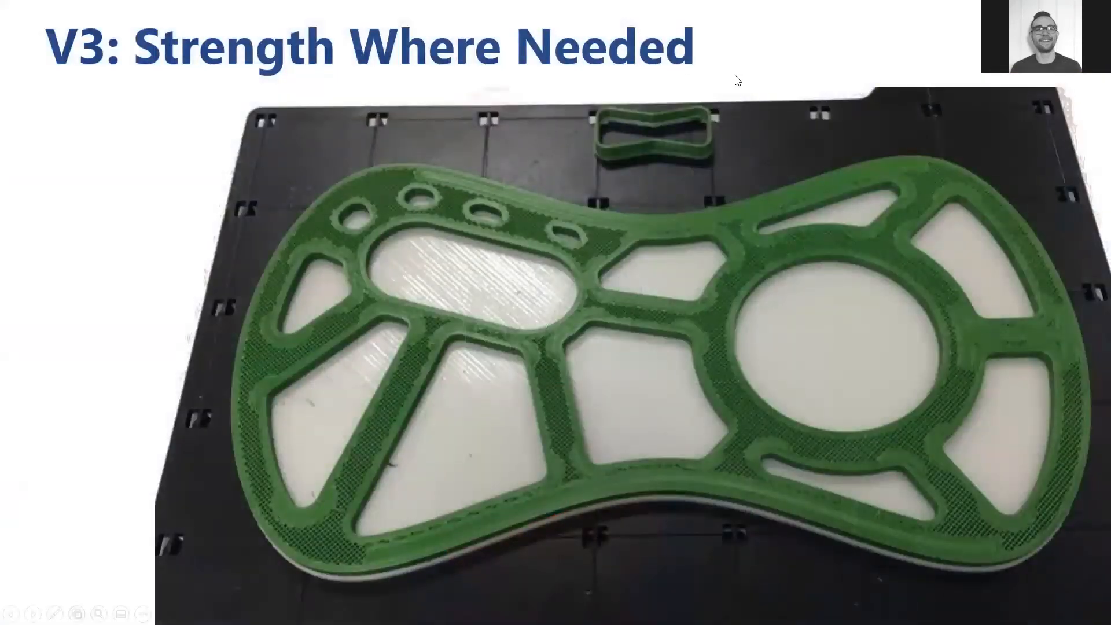